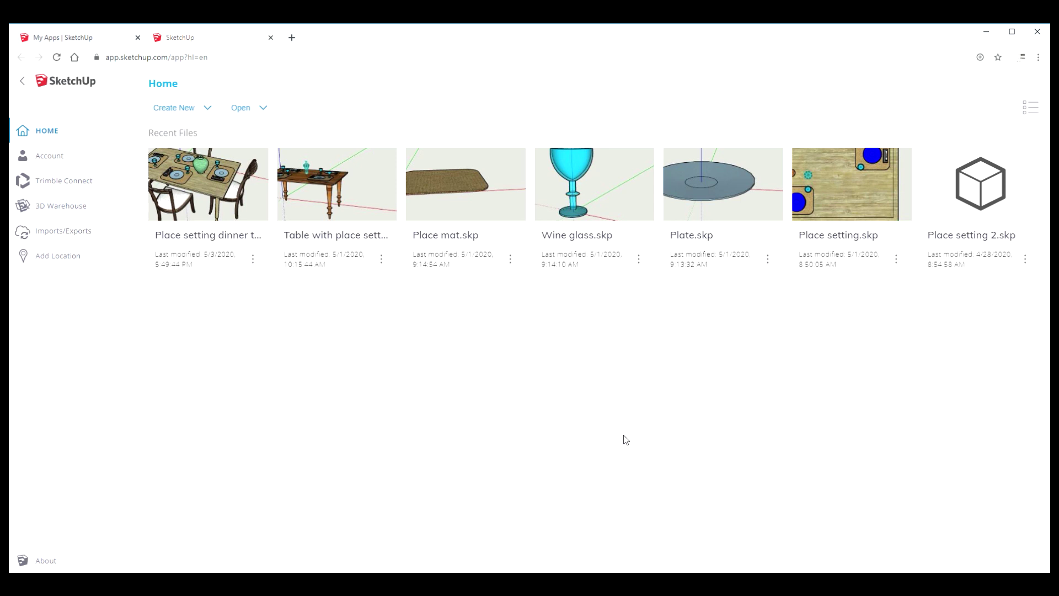
Step: Create a model from the feet-and-inches simple template and set its length format to decimal inches with a 0.125" snap interval
click(187, 112)
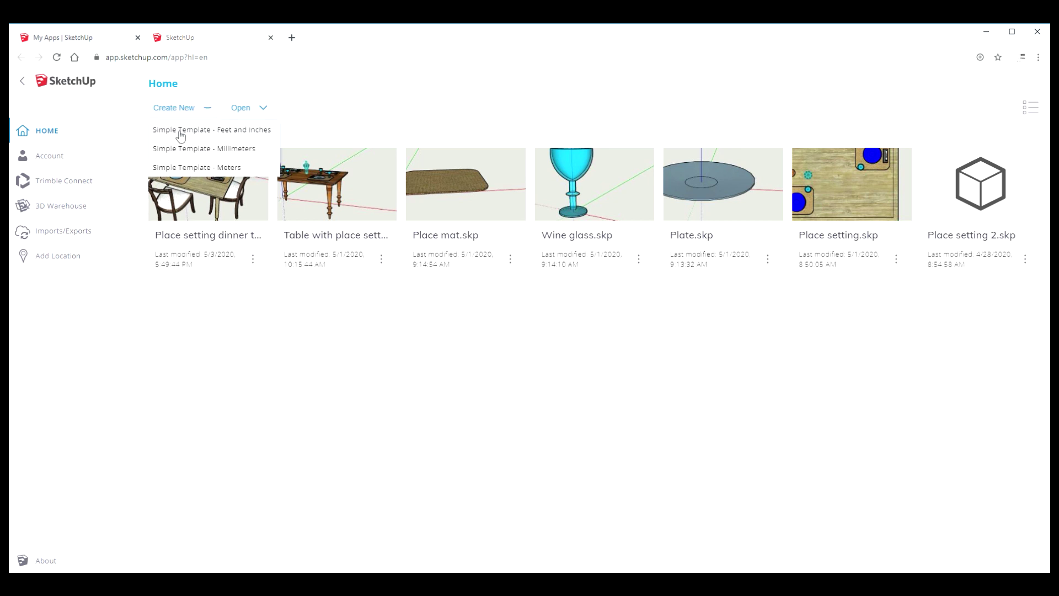
click(180, 131)
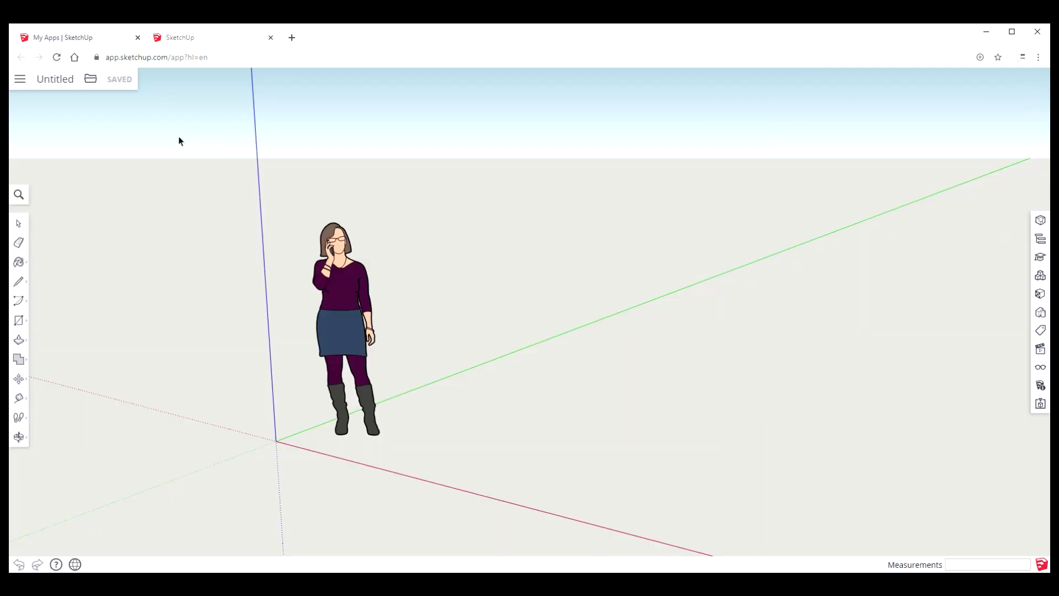
click(1040, 387)
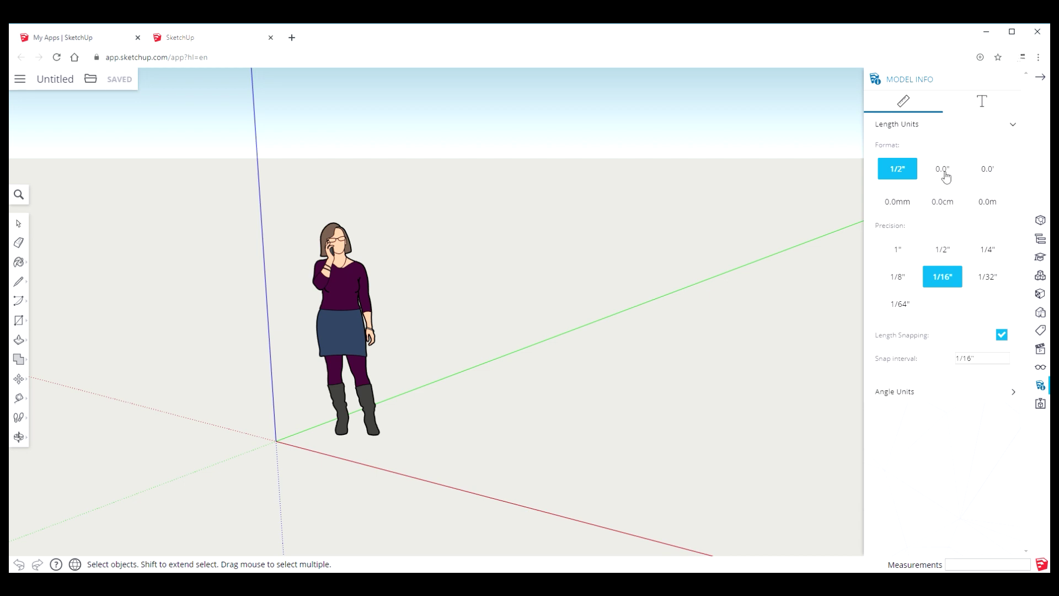
click(944, 168)
click(993, 363)
text(.125)
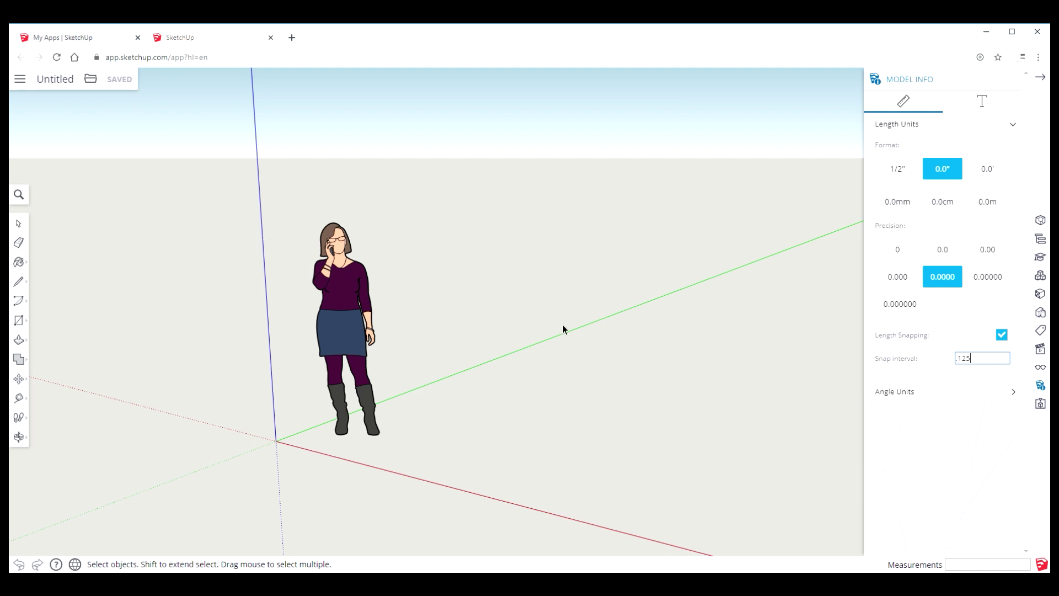
Step: Delete the default scale figure and switch the camera to a top view in parallel projection
click(357, 330)
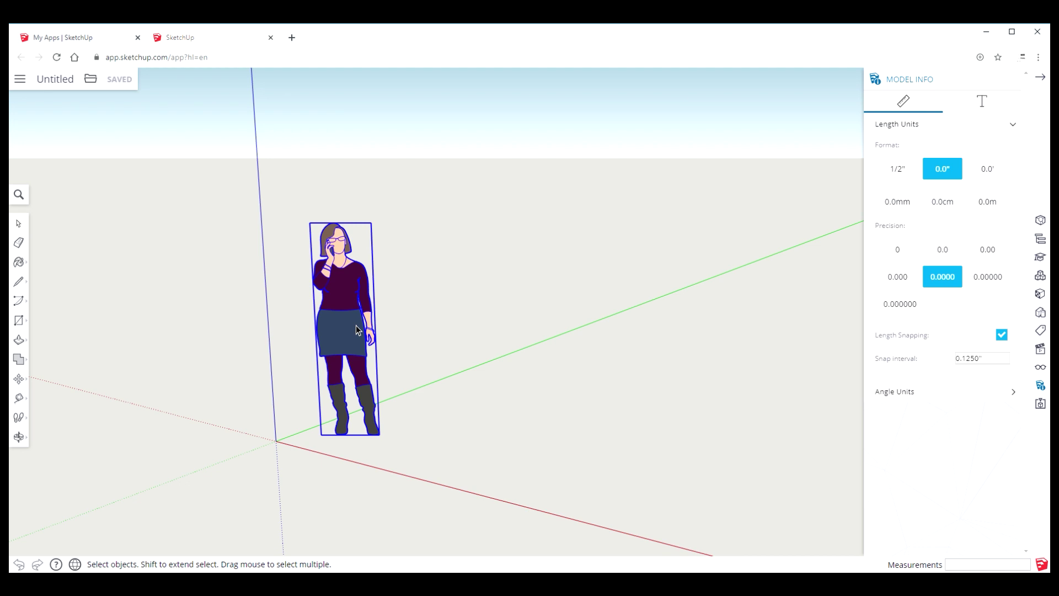
key(Delete)
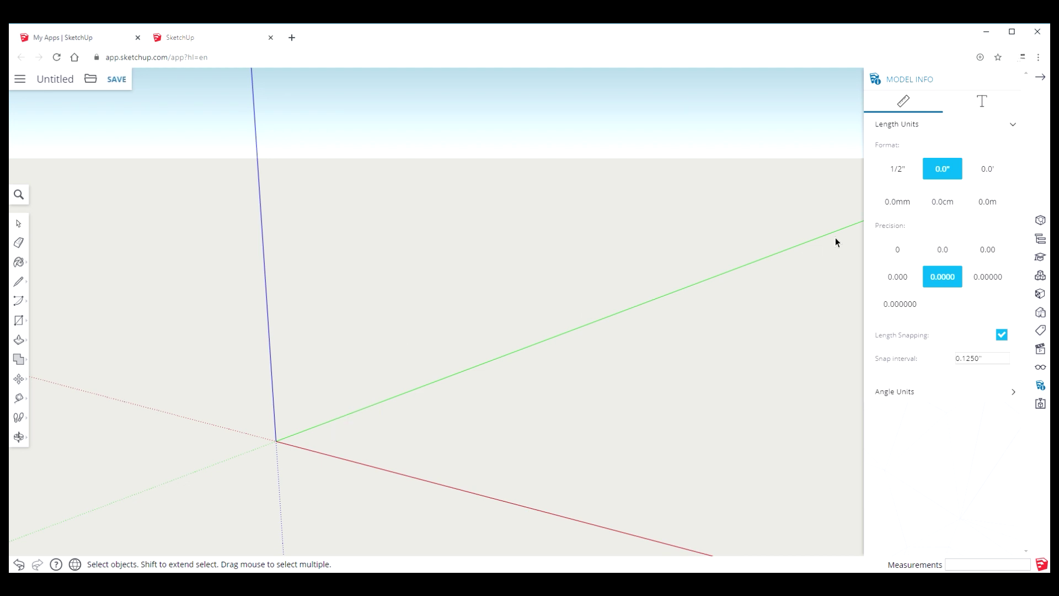
click(1041, 350)
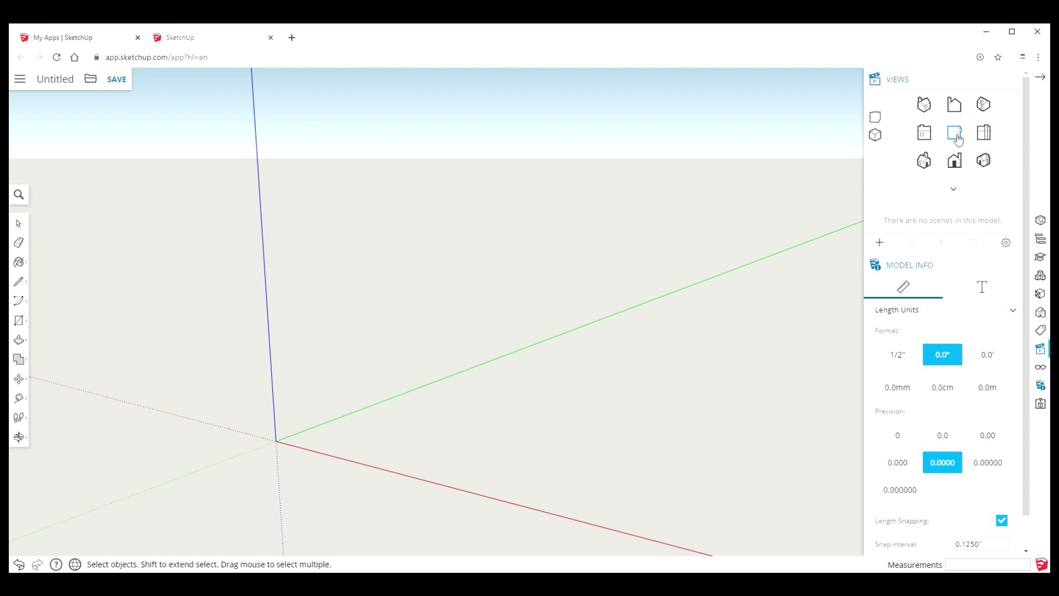
click(877, 137)
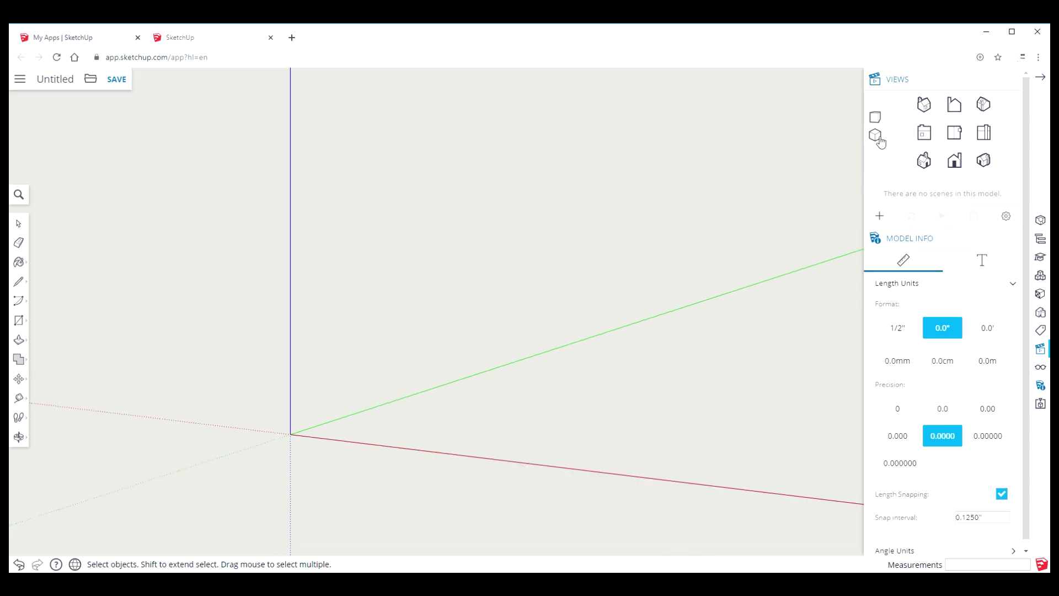
click(956, 136)
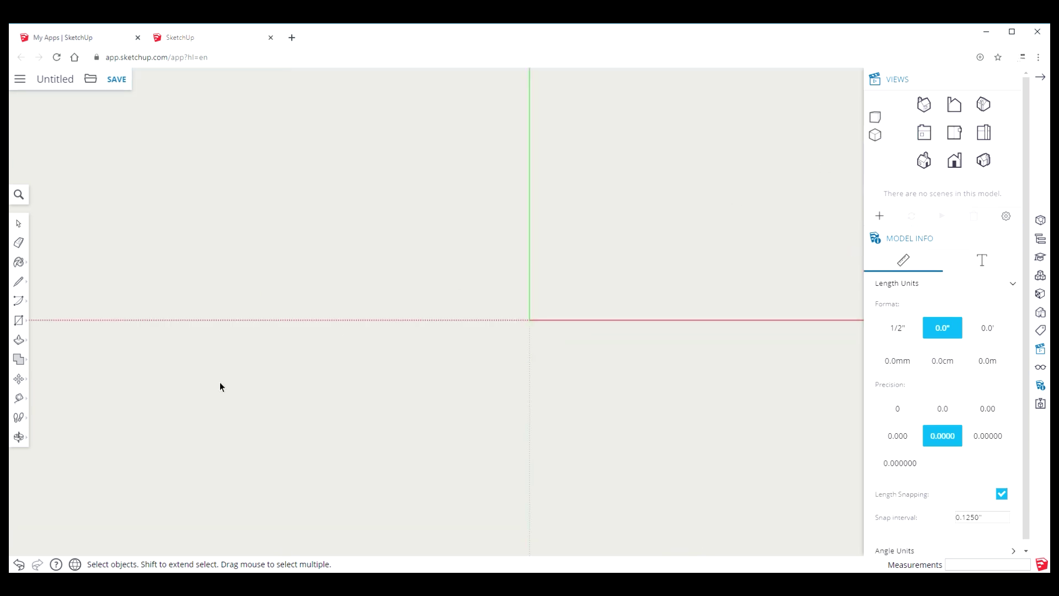
Step: Draw a 300" by 300" rectangle on the ground plane, starting from the origin
click(19, 437)
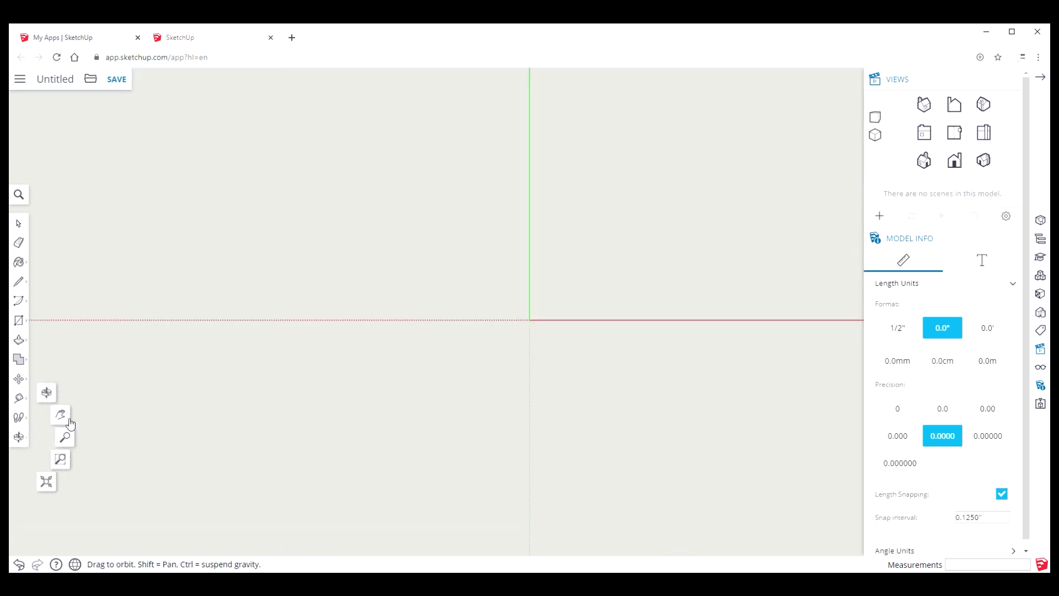
click(64, 420)
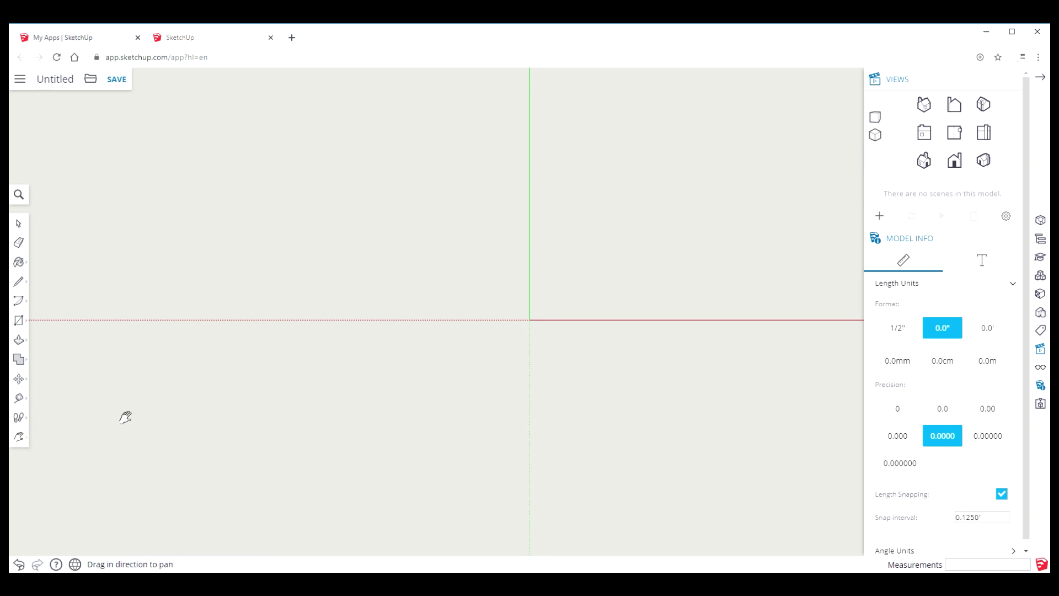
drag(614, 390, 260, 492)
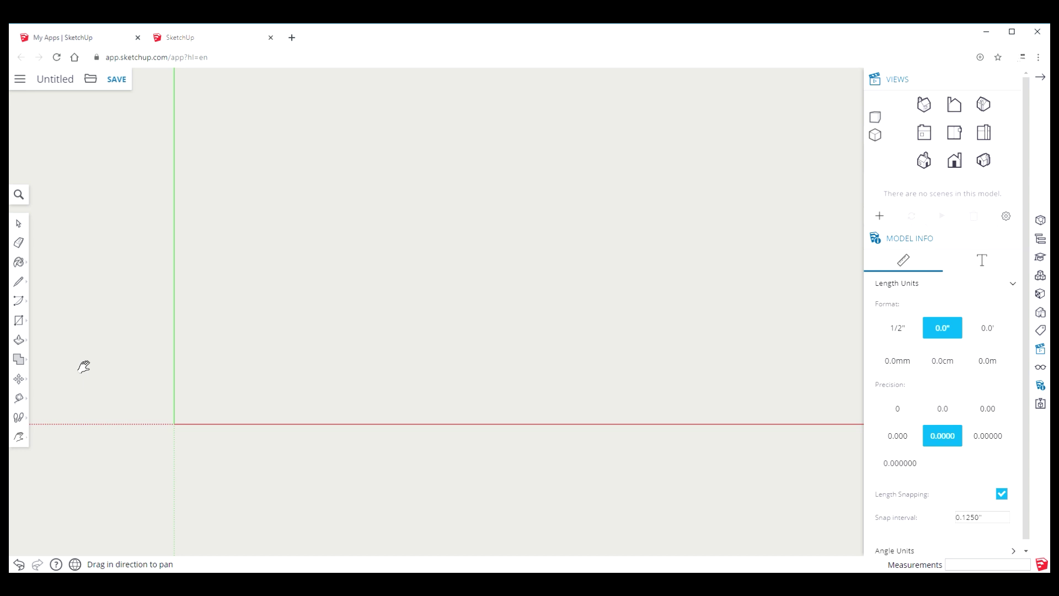
click(21, 321)
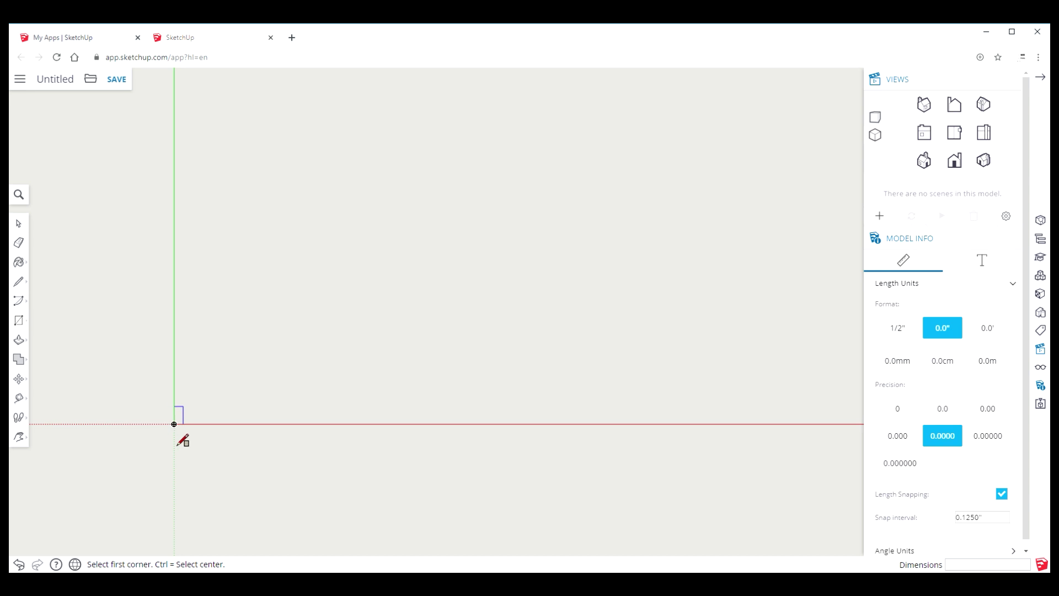
click(175, 425)
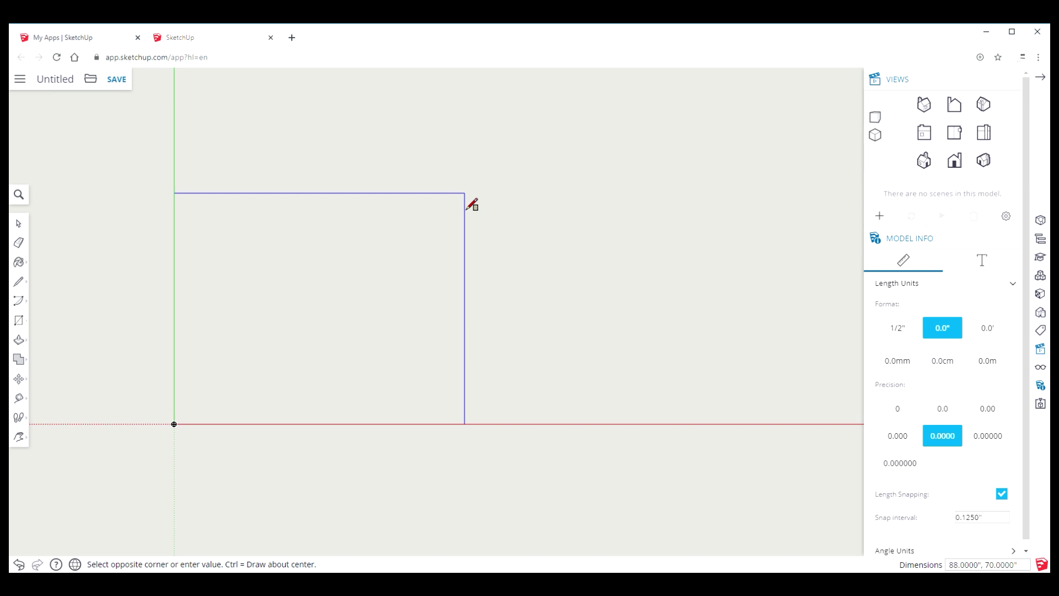
text(300,300)
key(Return)
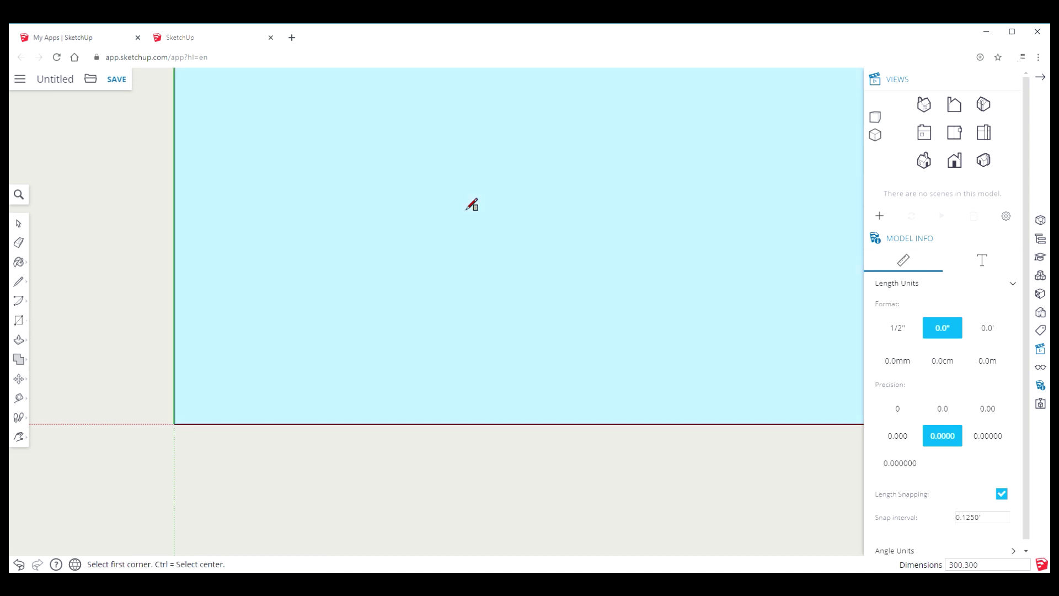
Step: Push/Pull the square face upward 144" to form a solid block
scroll(435, 330, down, 3)
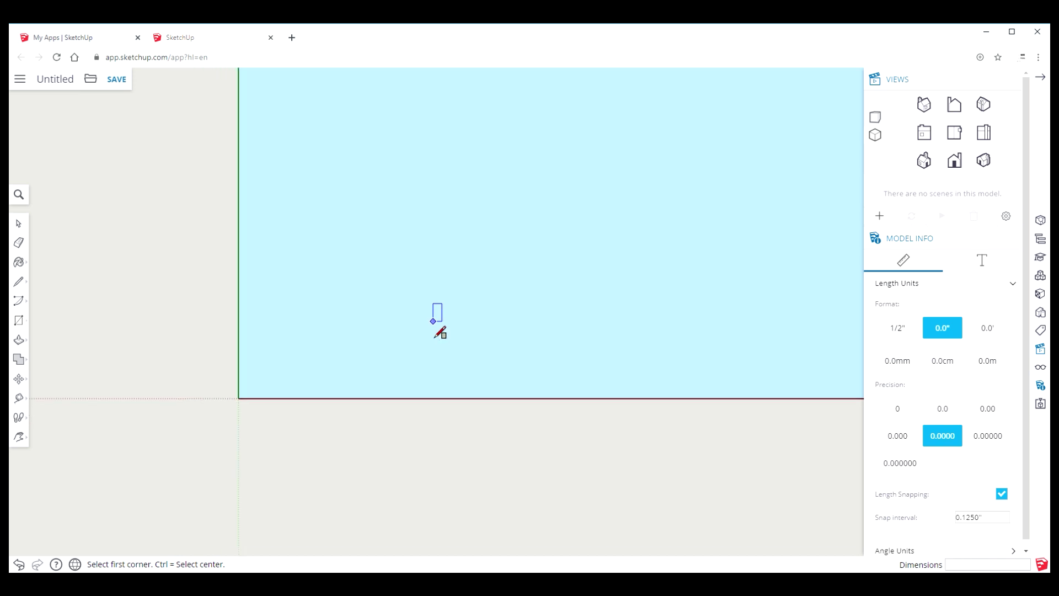
scroll(436, 330, down, 5)
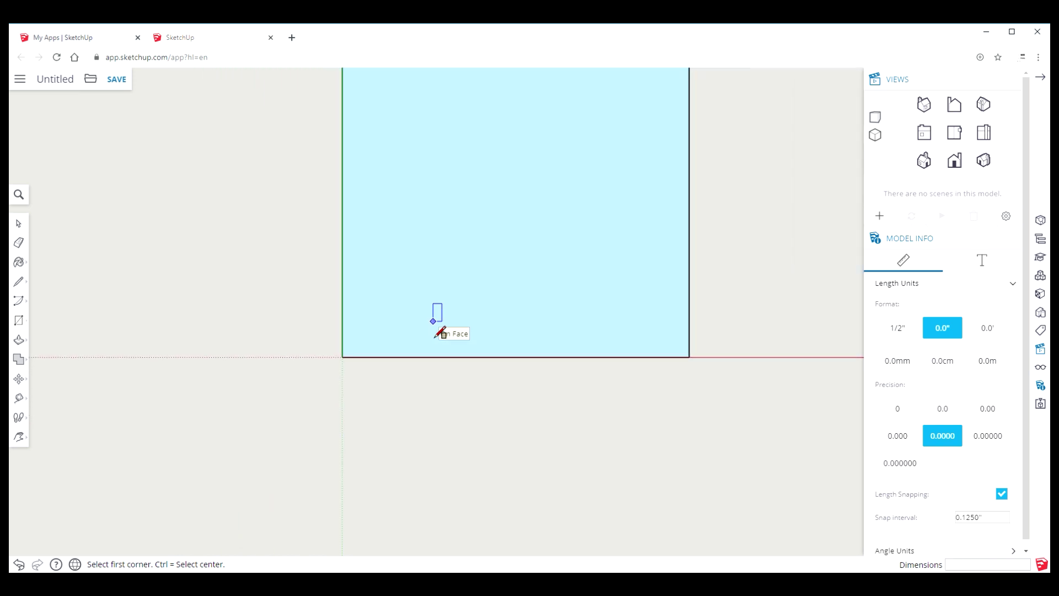
scroll(436, 330, down, 2)
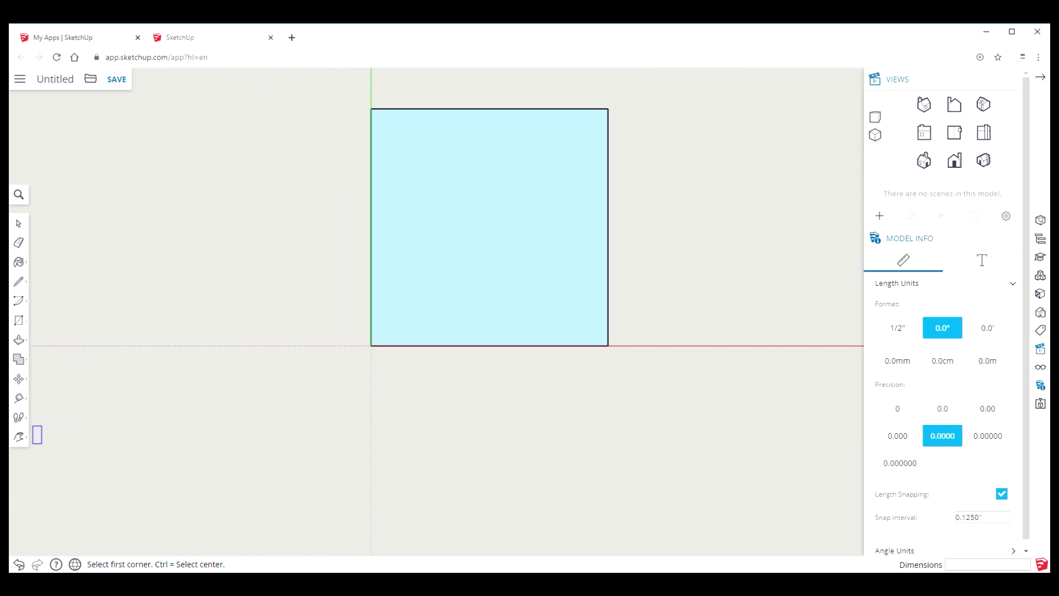
click(19, 437)
drag(434, 419, 359, 473)
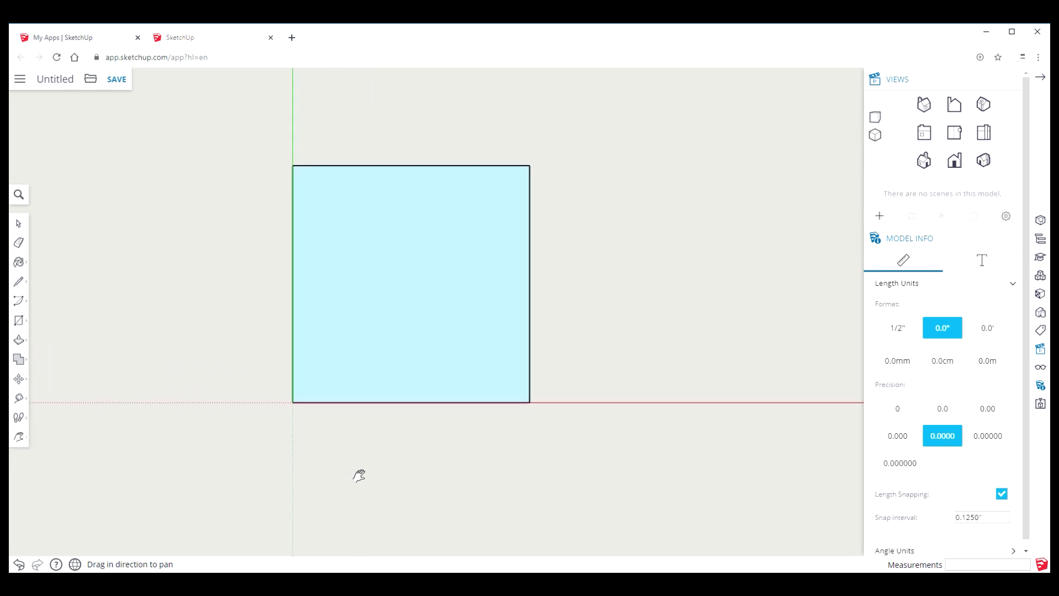
click(21, 342)
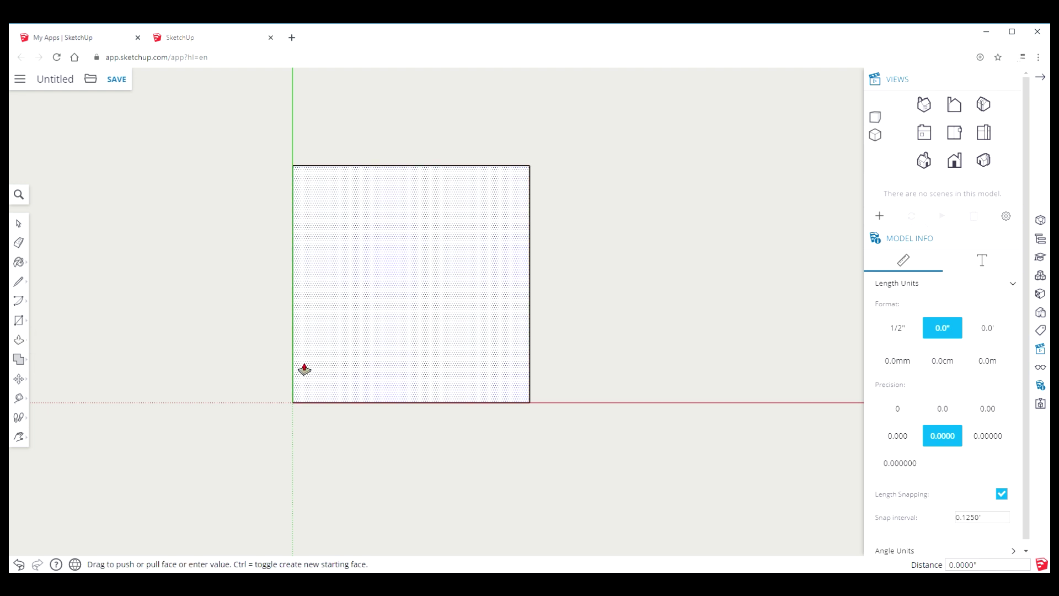
click(28, 441)
click(47, 396)
drag(236, 463, 202, 320)
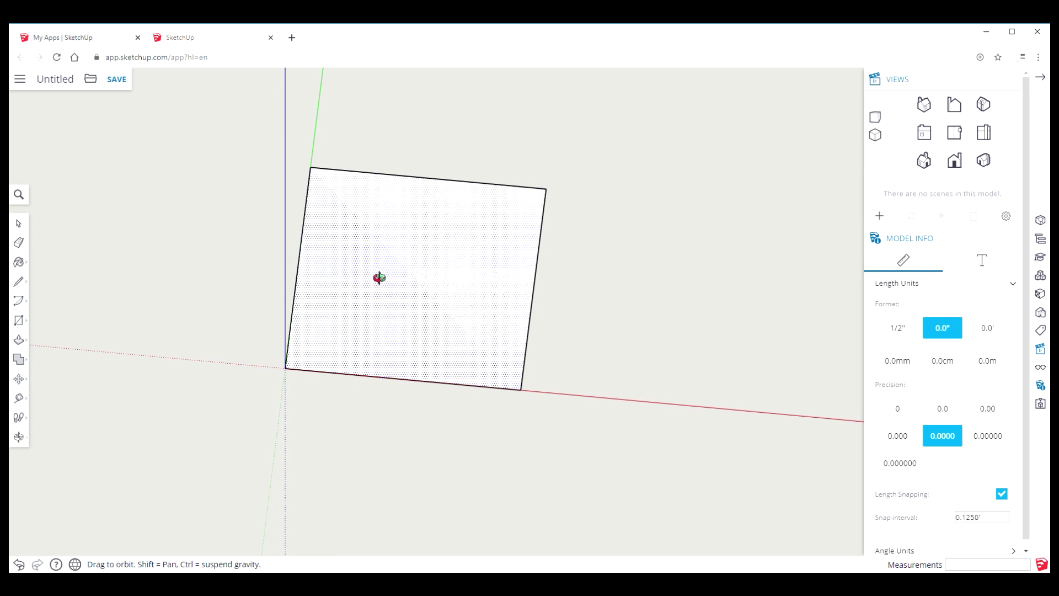
click(19, 340)
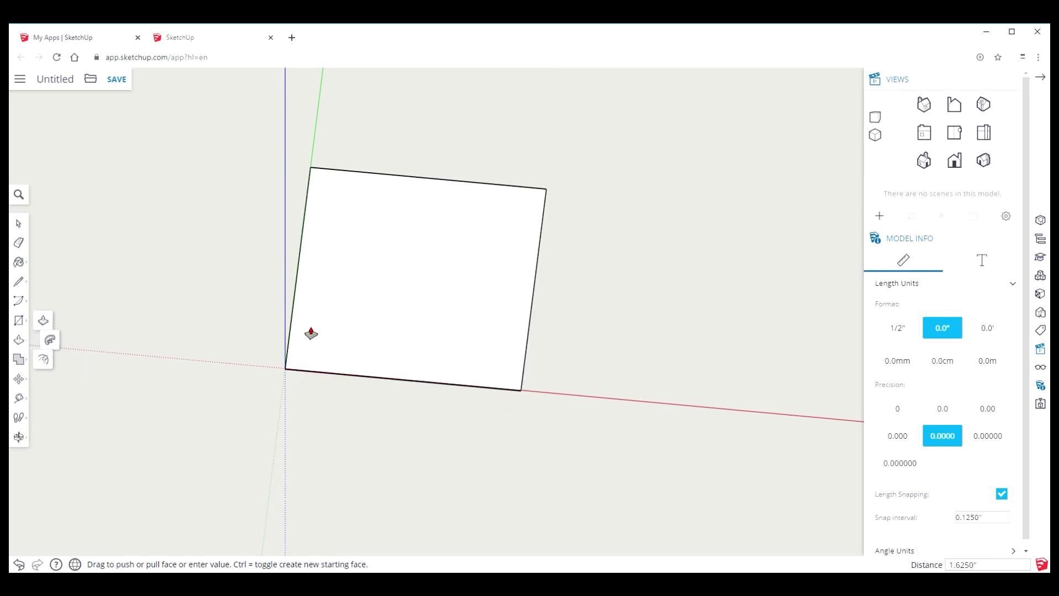
drag(381, 329, 395, 252)
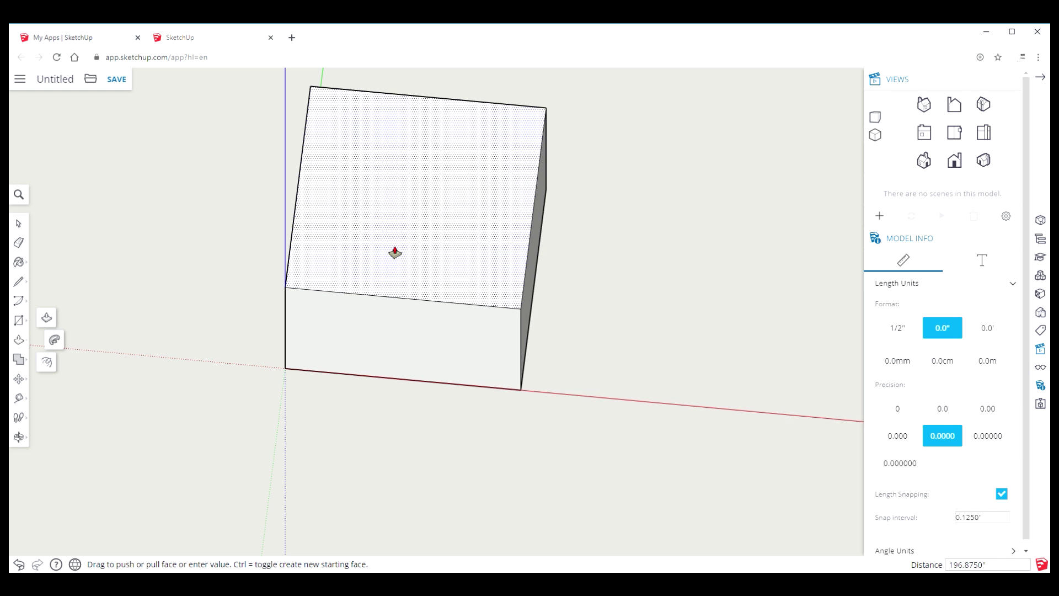
text(144)
key(Return)
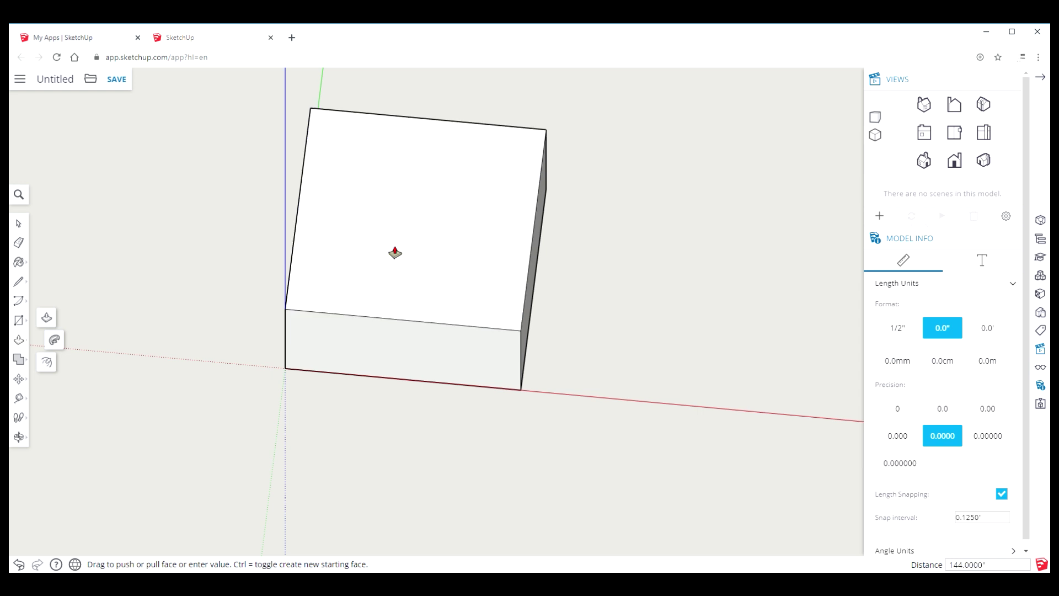
Step: Draw a 296" by 296" rectangle on the block's upper face, starting from the corner directly above the origin
click(19, 324)
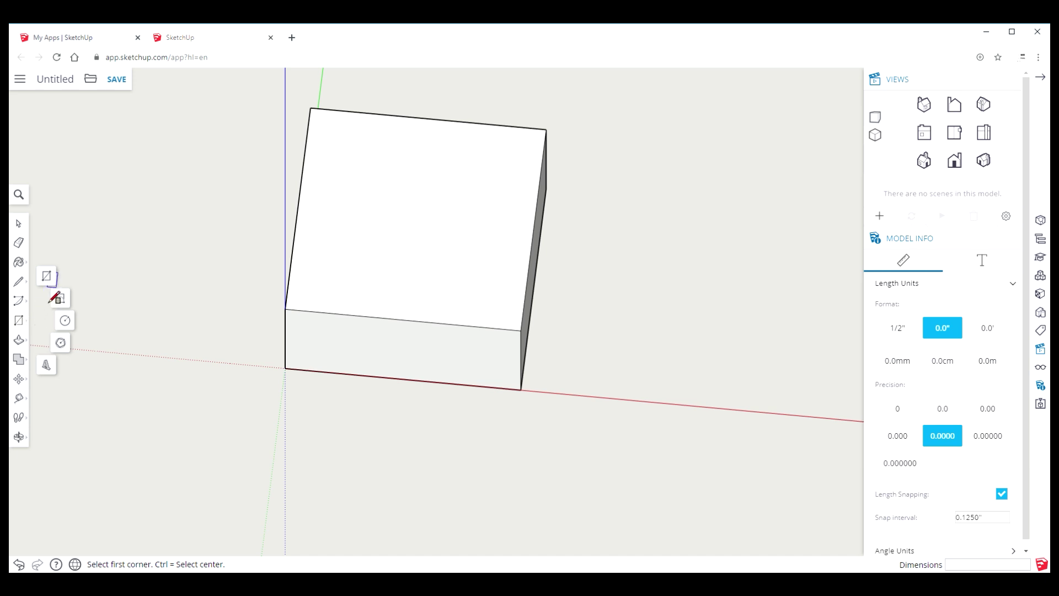
click(46, 281)
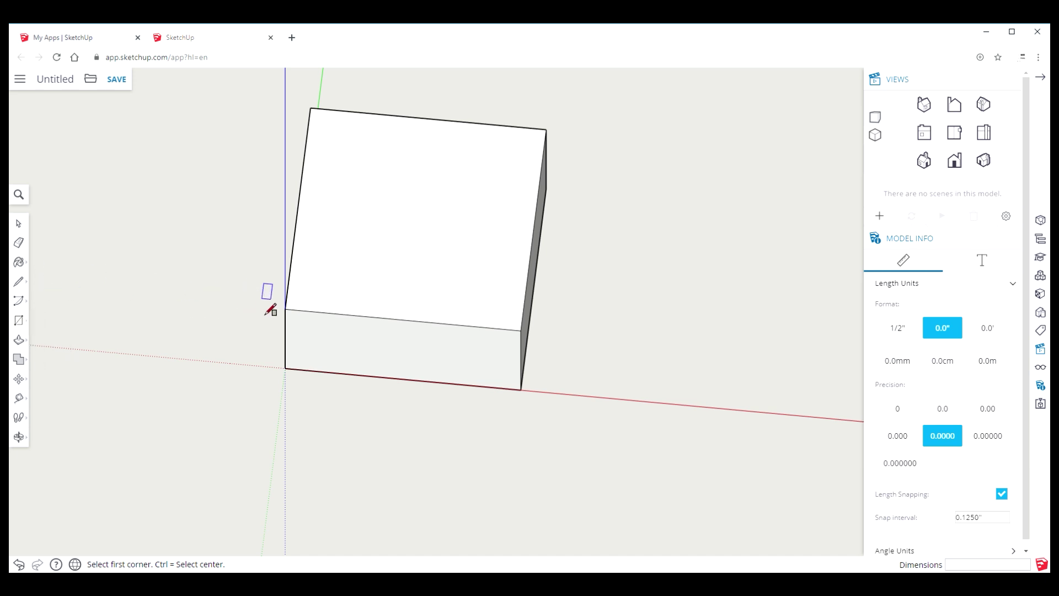
click(289, 324)
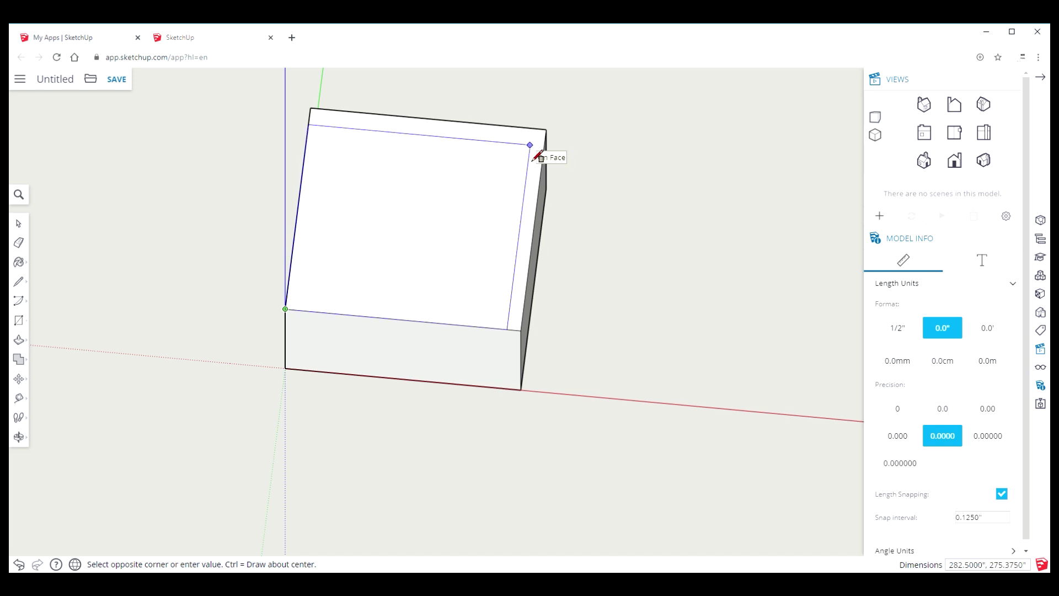
text(296,296)
key(Return)
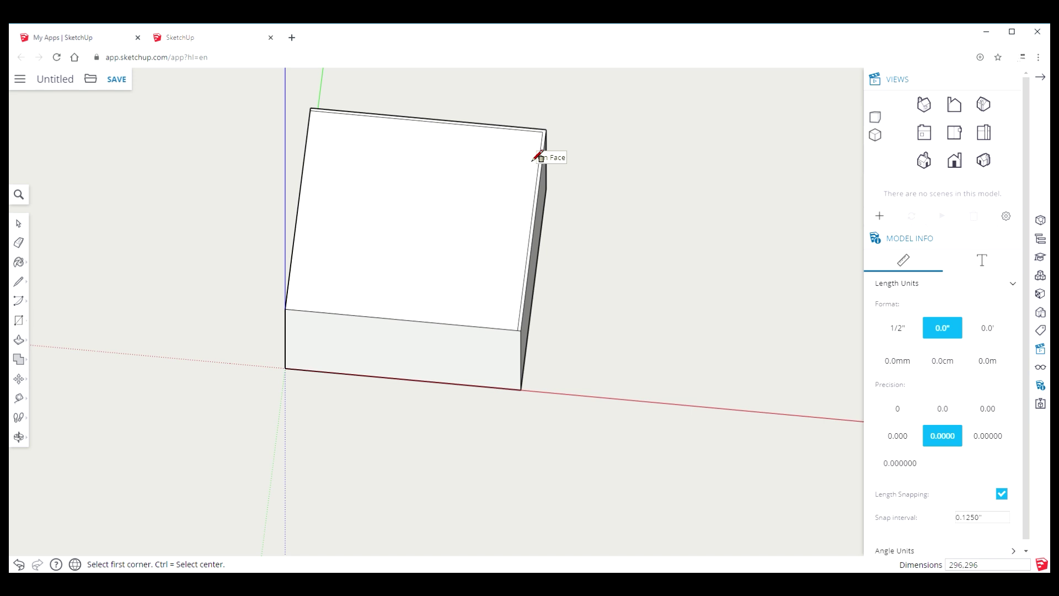
Step: Push the inner square face down 140" to hollow out the room, leaving two walls and a floor
click(19, 340)
click(49, 322)
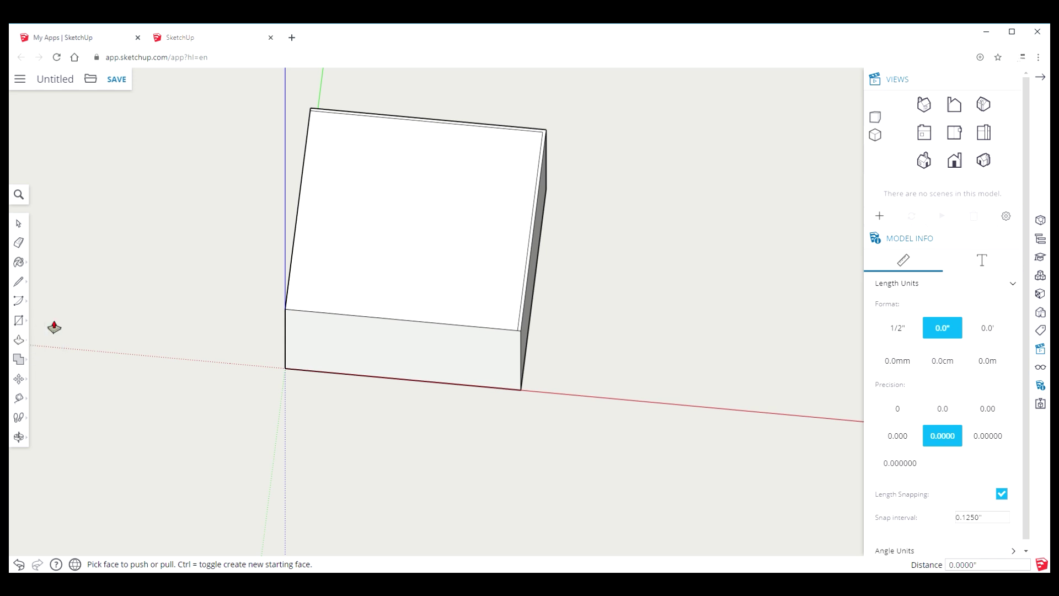
click(384, 273)
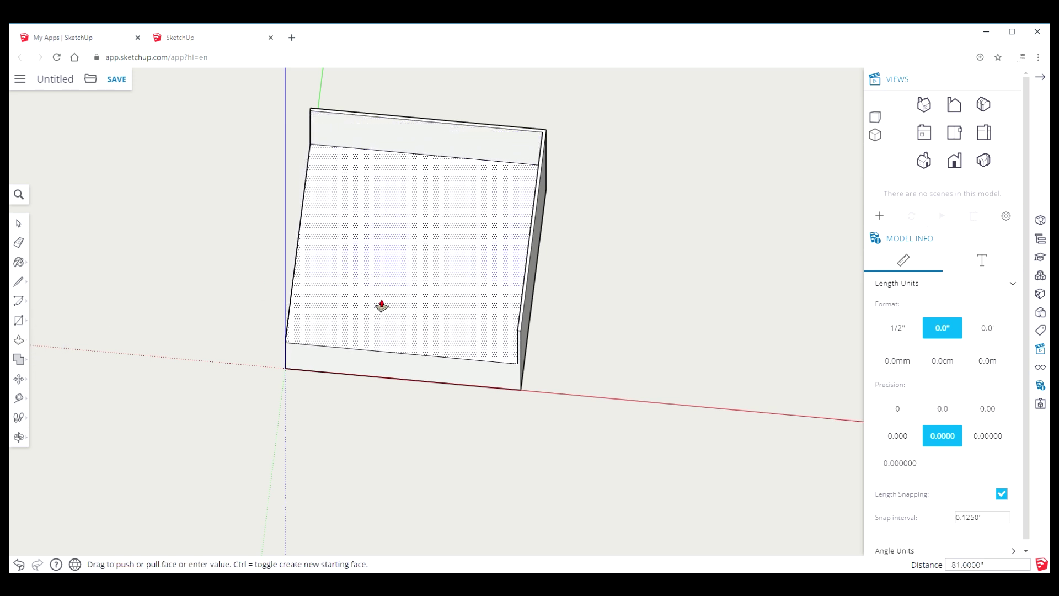
text(140)
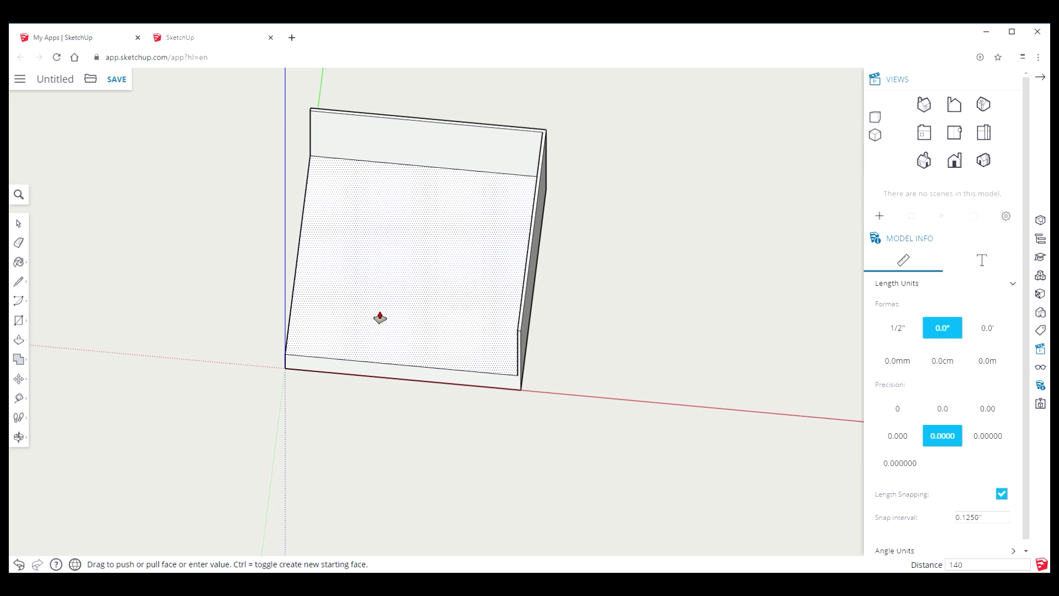
key(Return)
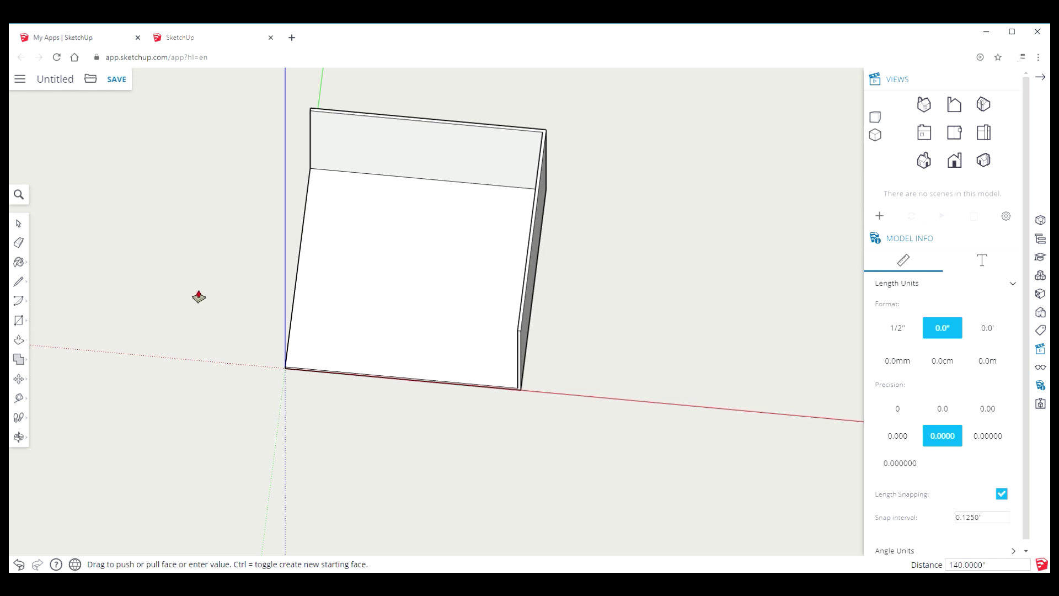
Step: Insert Wood Floor Decal.jpg as a material and paint the floor with it, sizing the image about 42.5" high
click(91, 83)
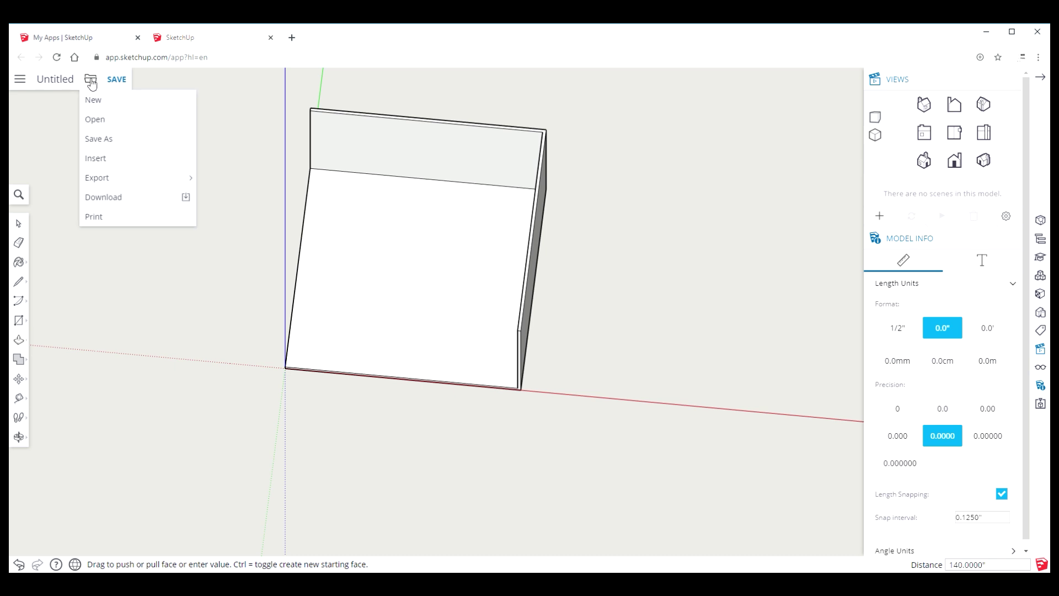
click(98, 163)
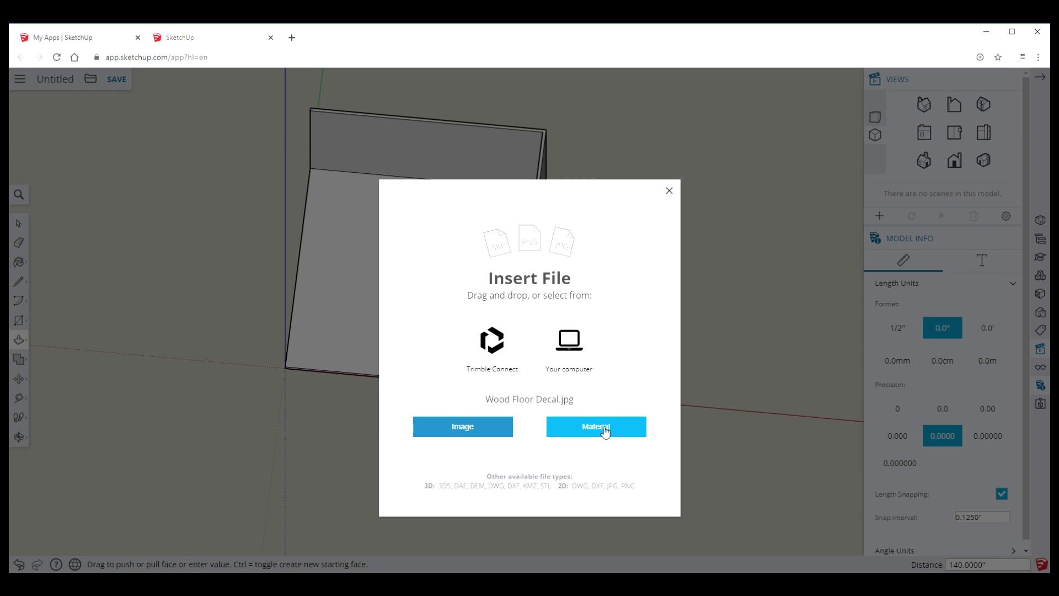
click(605, 430)
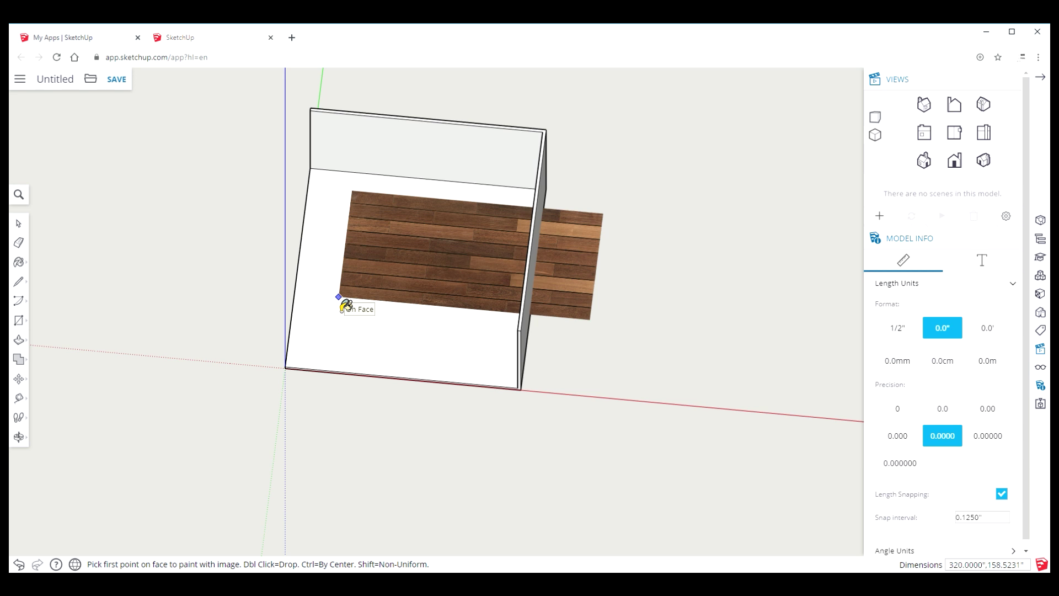
click(339, 297)
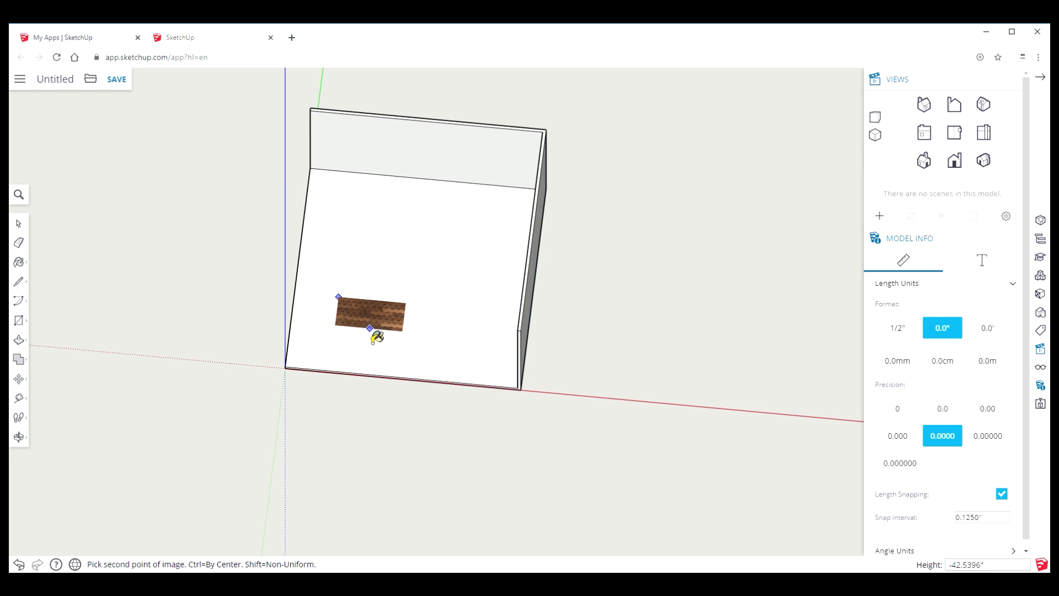
click(378, 337)
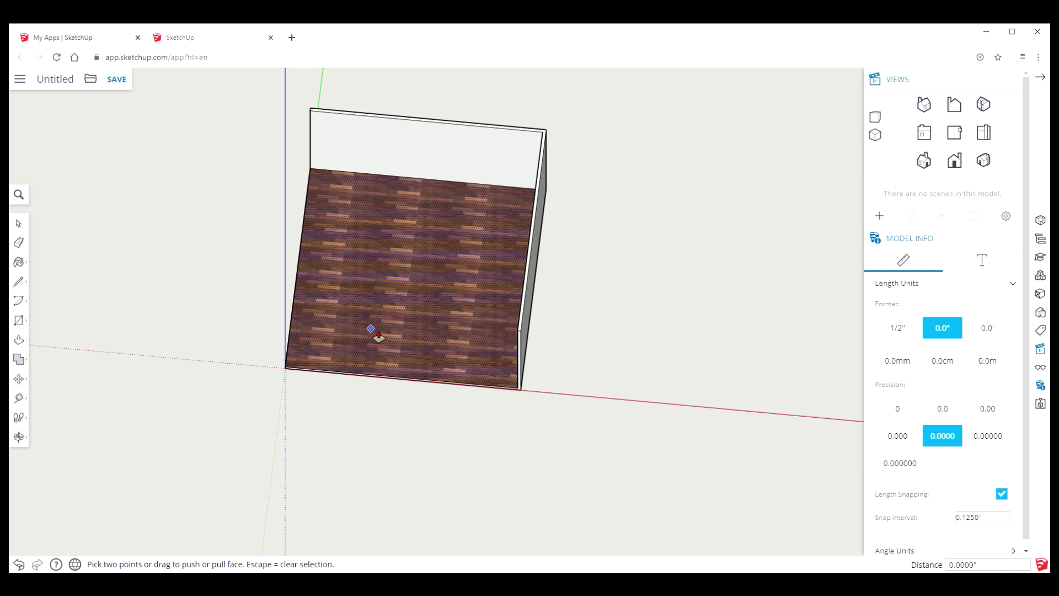
Step: Draw an 80" high by 36" wide door rectangle on the inner face of the wall parallel to the green axis
click(928, 138)
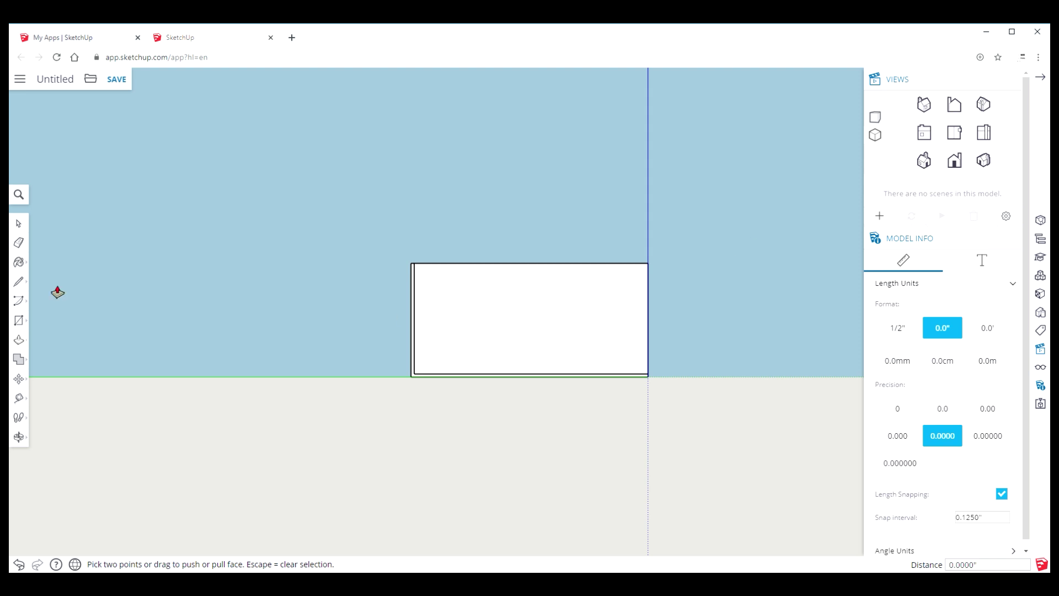
click(22, 325)
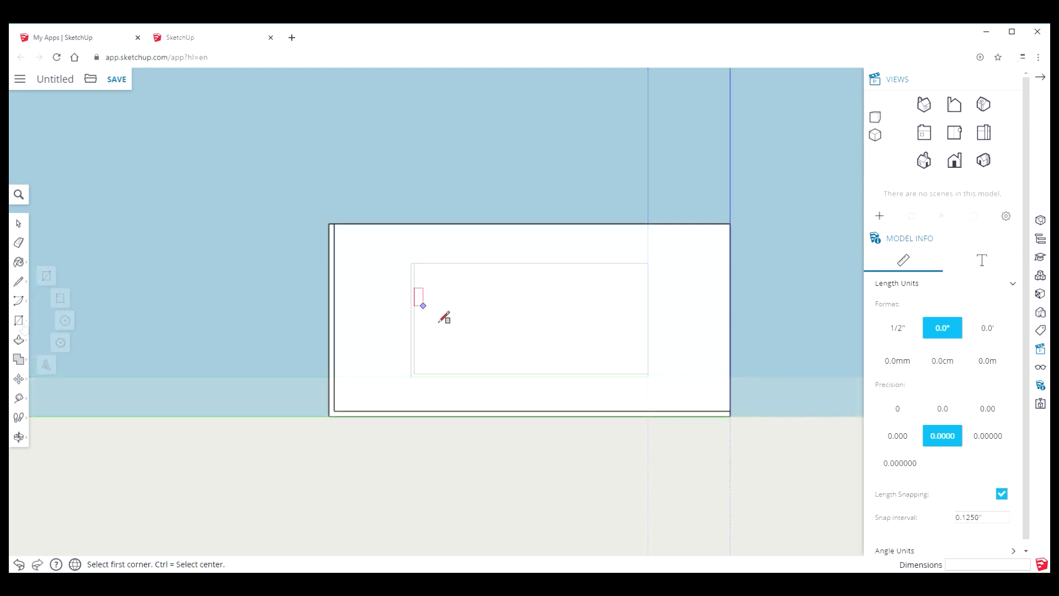
click(498, 304)
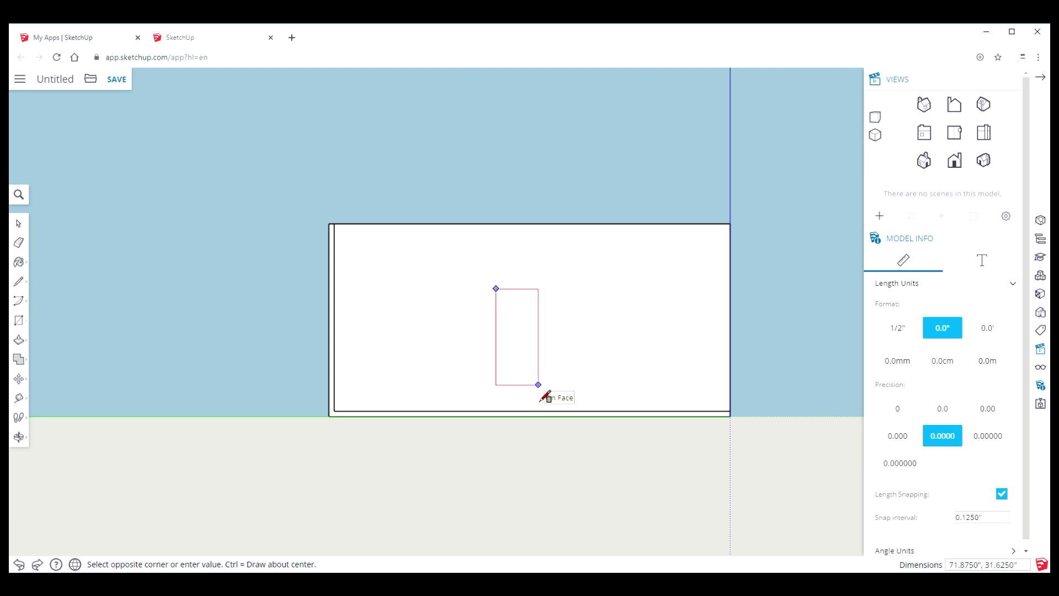
text(80,36)
click(545, 395)
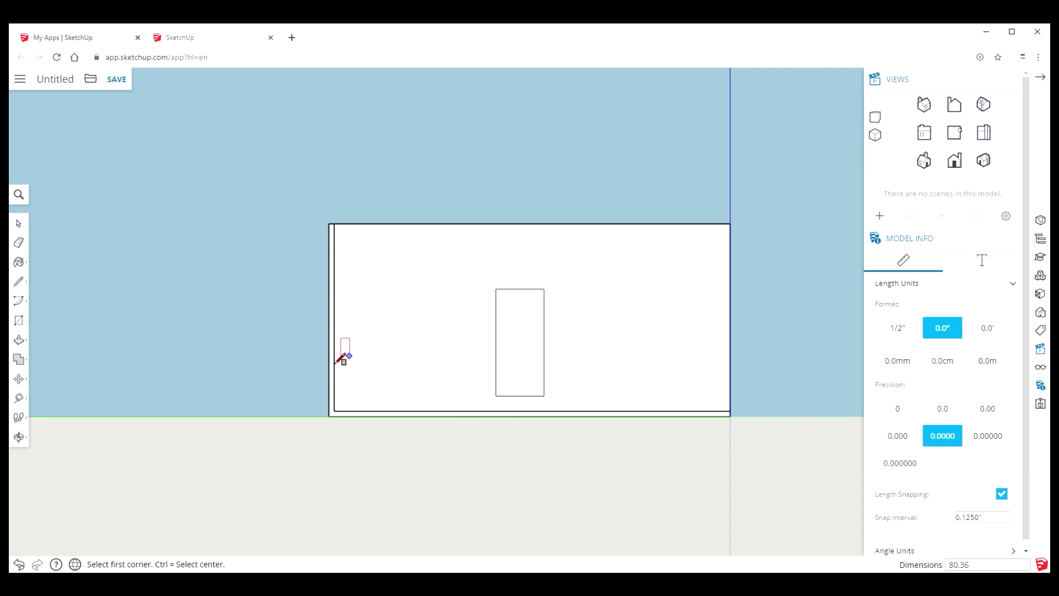
Step: Move the whole door rectangle straight down about 11.6" so its lower edge meets the floor
click(18, 224)
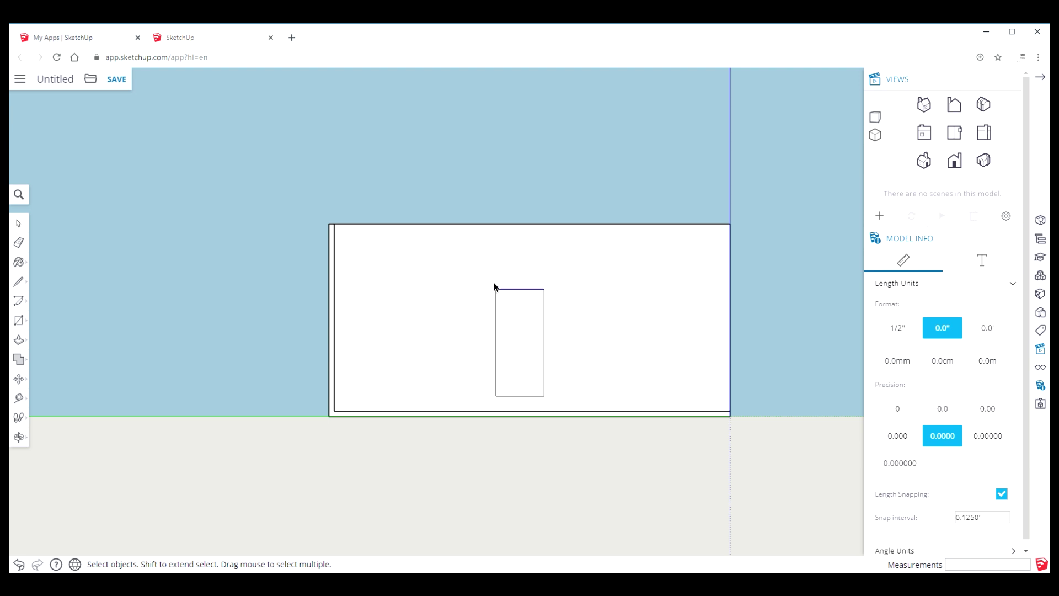
click(475, 280)
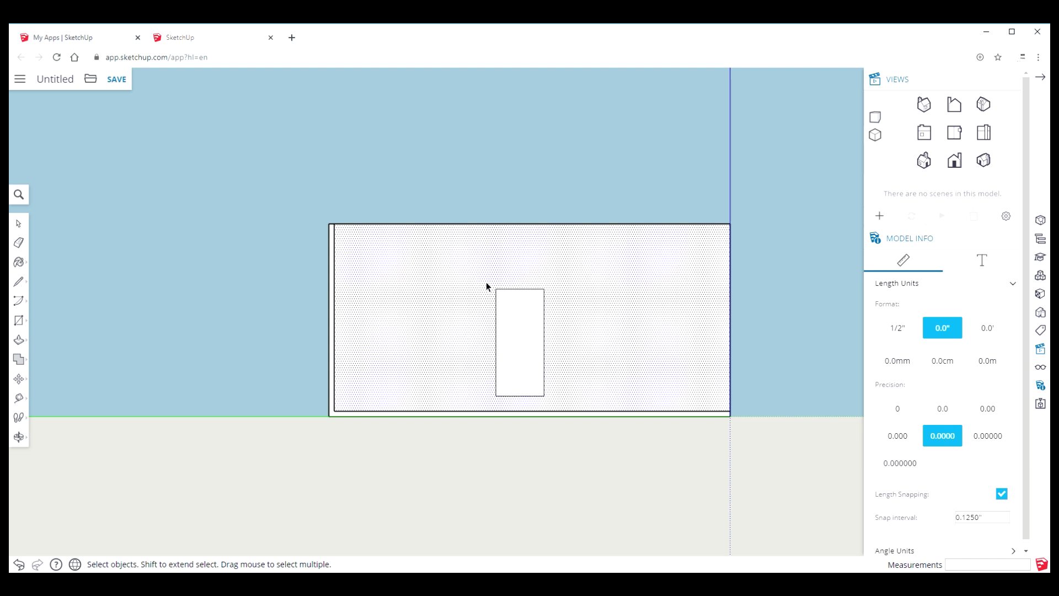
drag(513, 336, 554, 419)
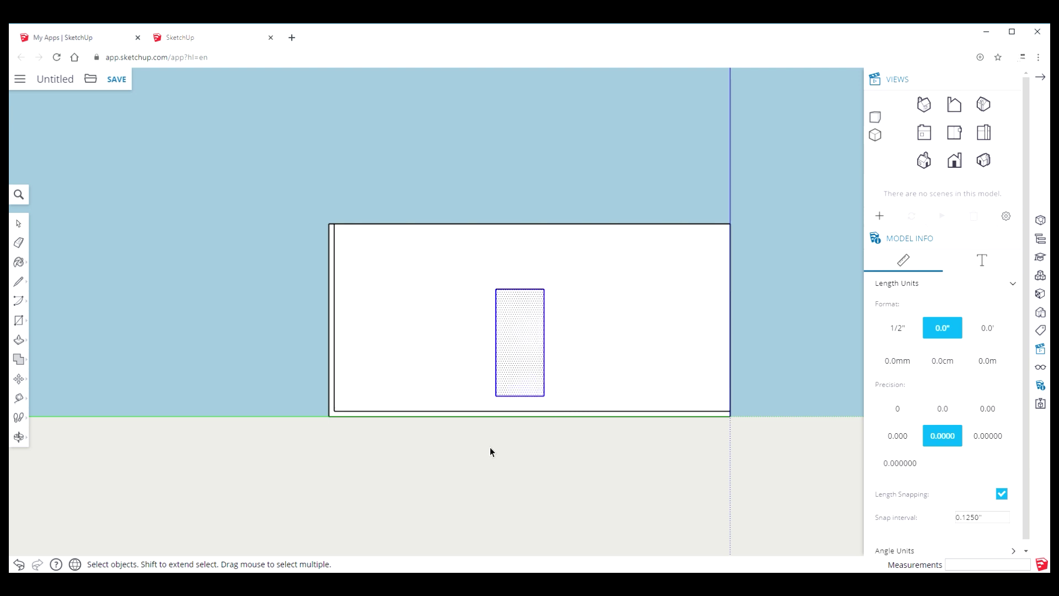
click(19, 379)
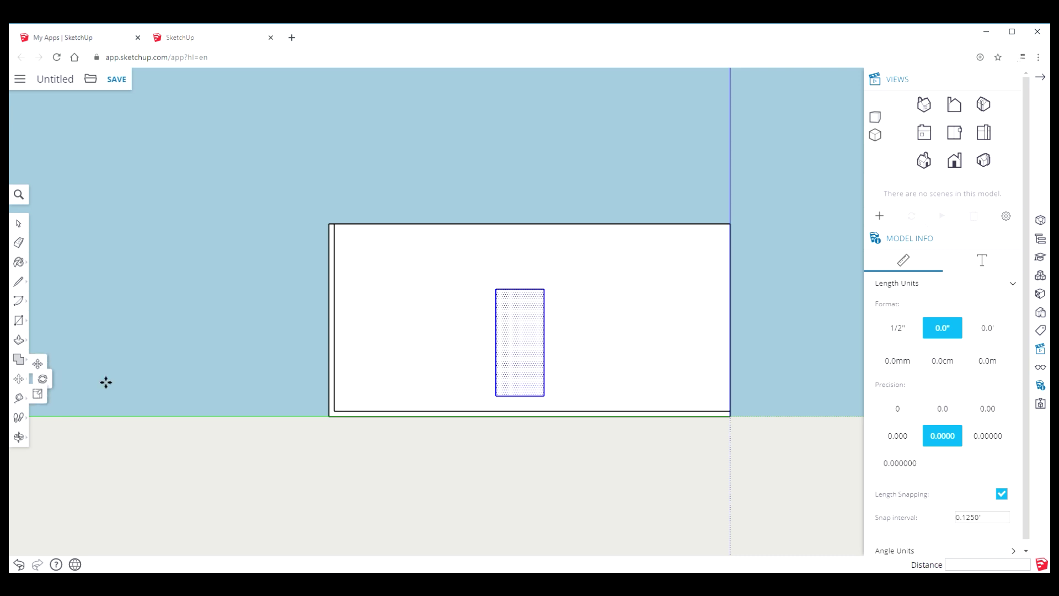
click(529, 359)
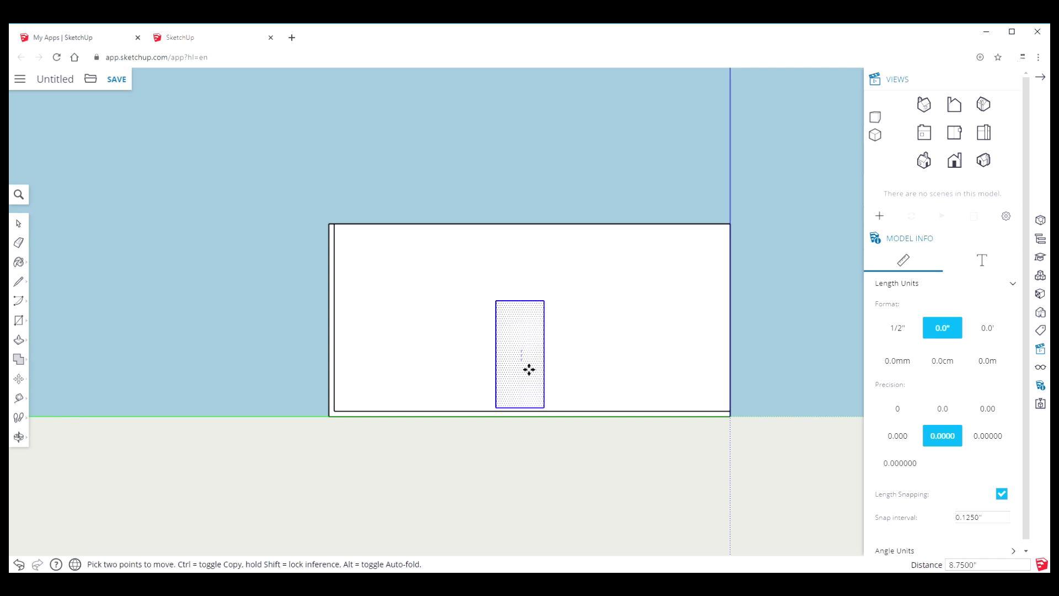
click(528, 374)
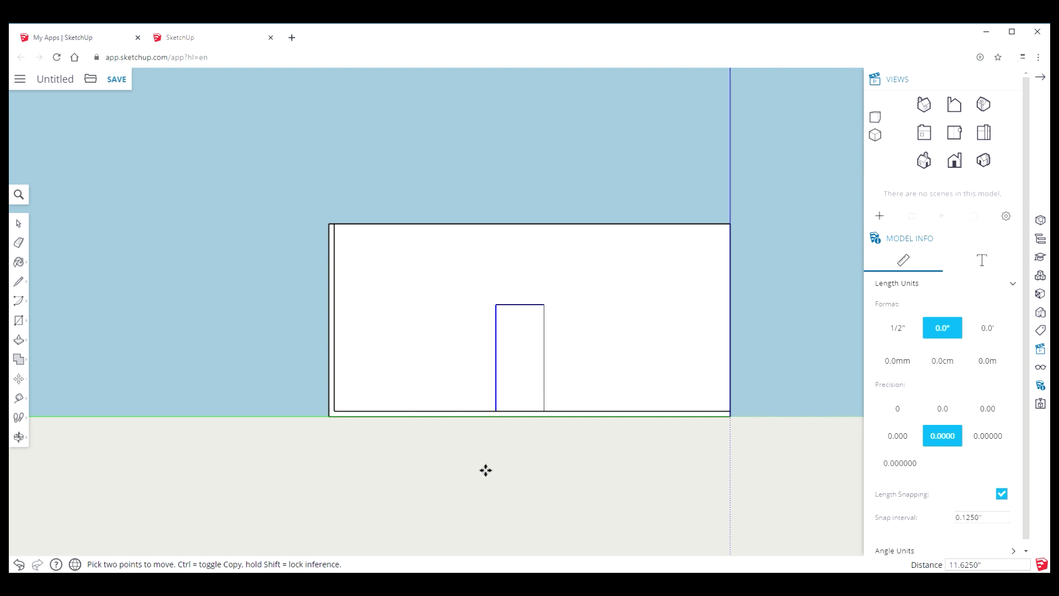
Step: Push/Pull the door rectangle 1" out from the wall into the room
click(32, 440)
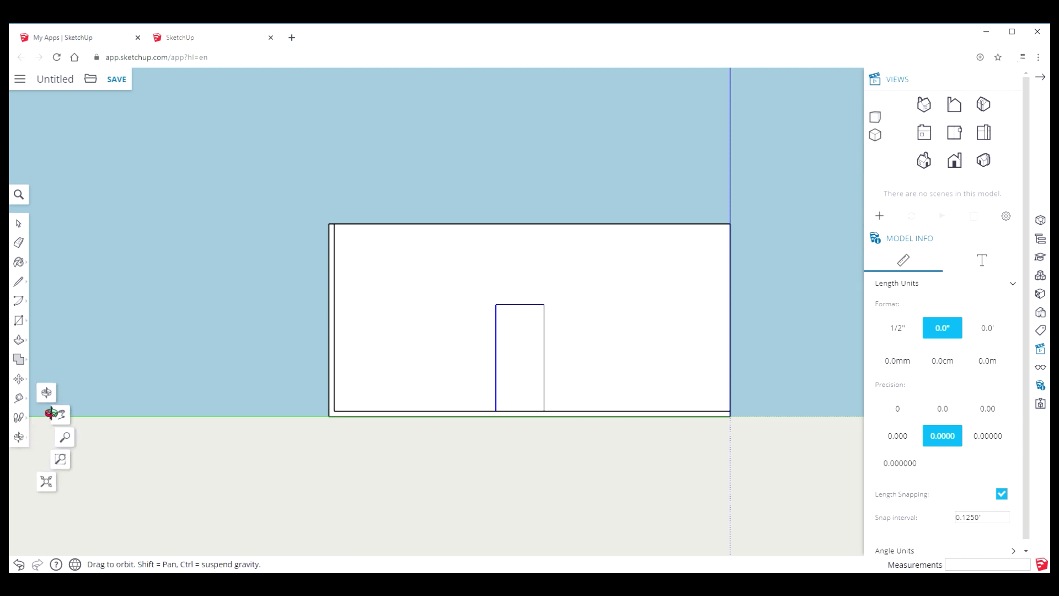
drag(410, 506, 260, 523)
click(19, 340)
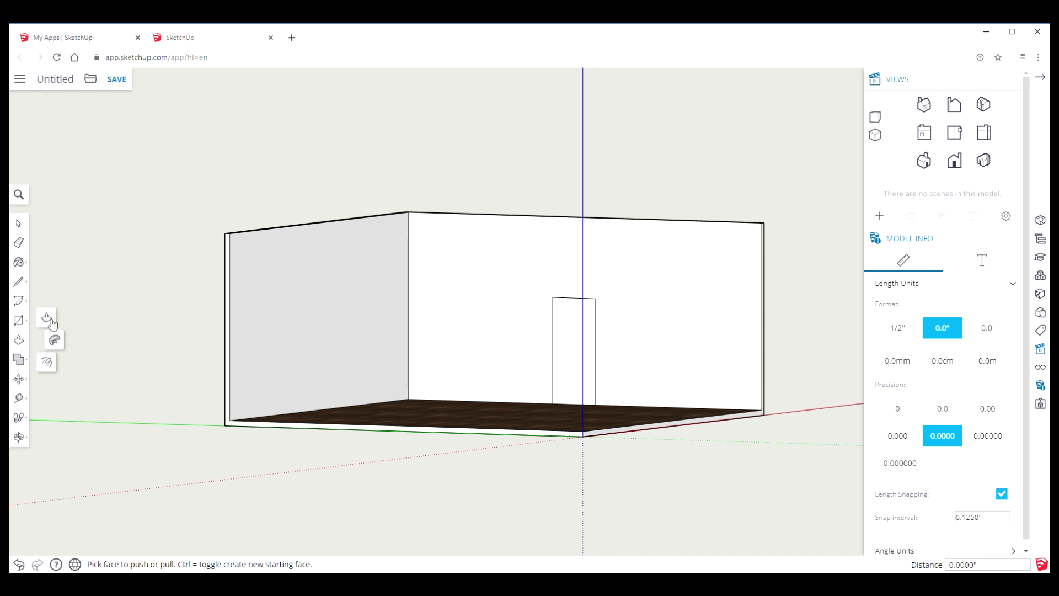
click(586, 338)
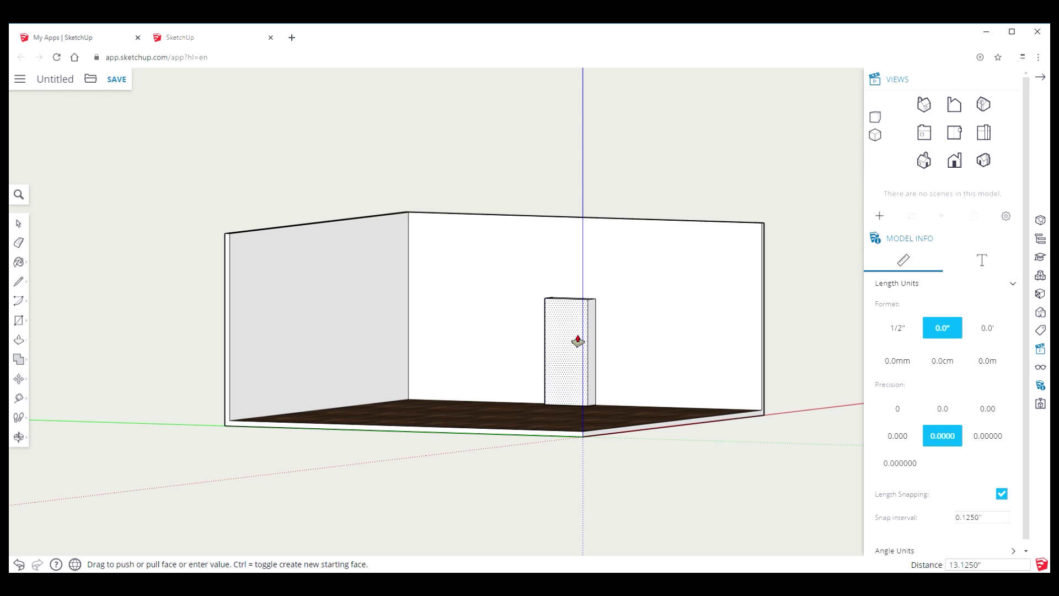
text(1)
key(Return)
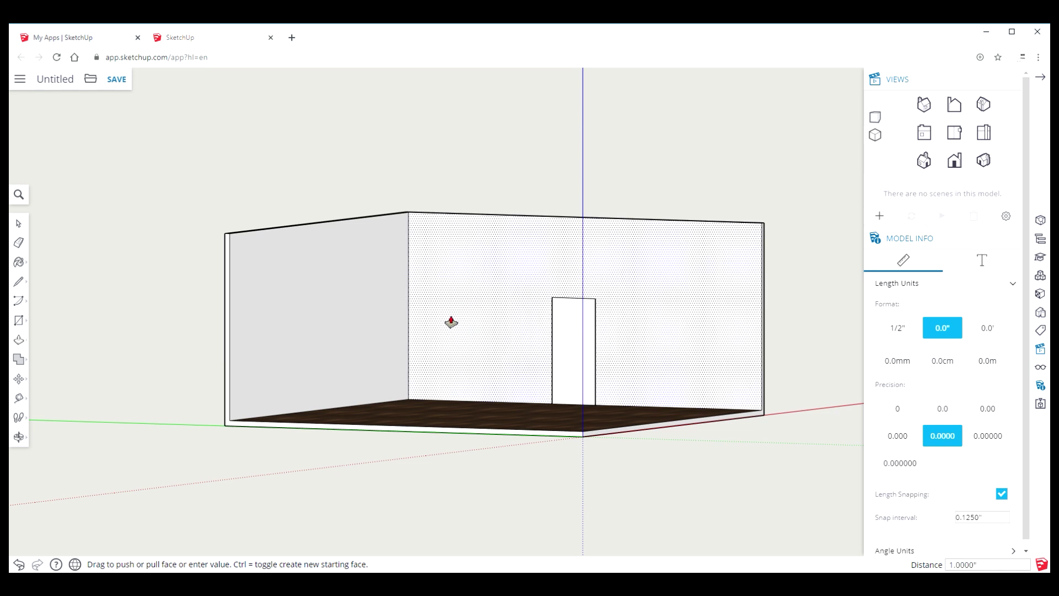
Step: Insert Door Decal.jpg as an image and place it over the door panel at roughly the door's size
click(91, 81)
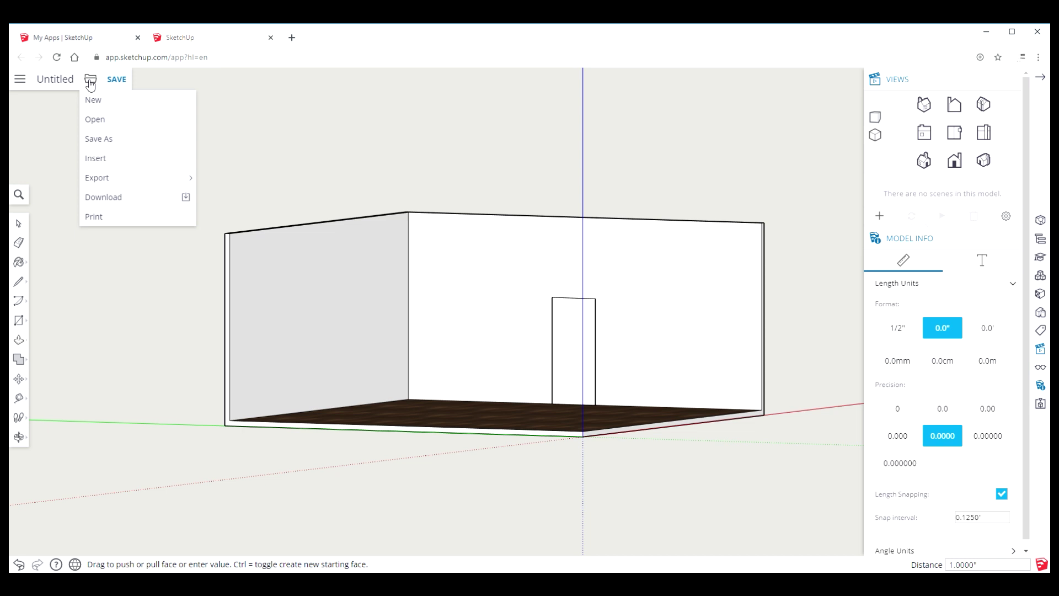
click(97, 161)
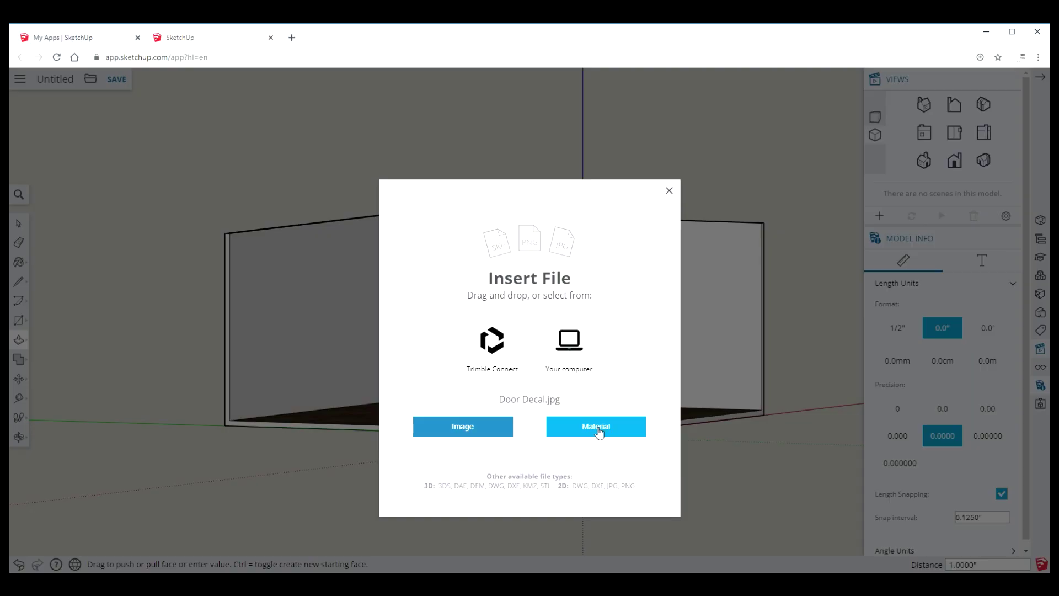
click(464, 428)
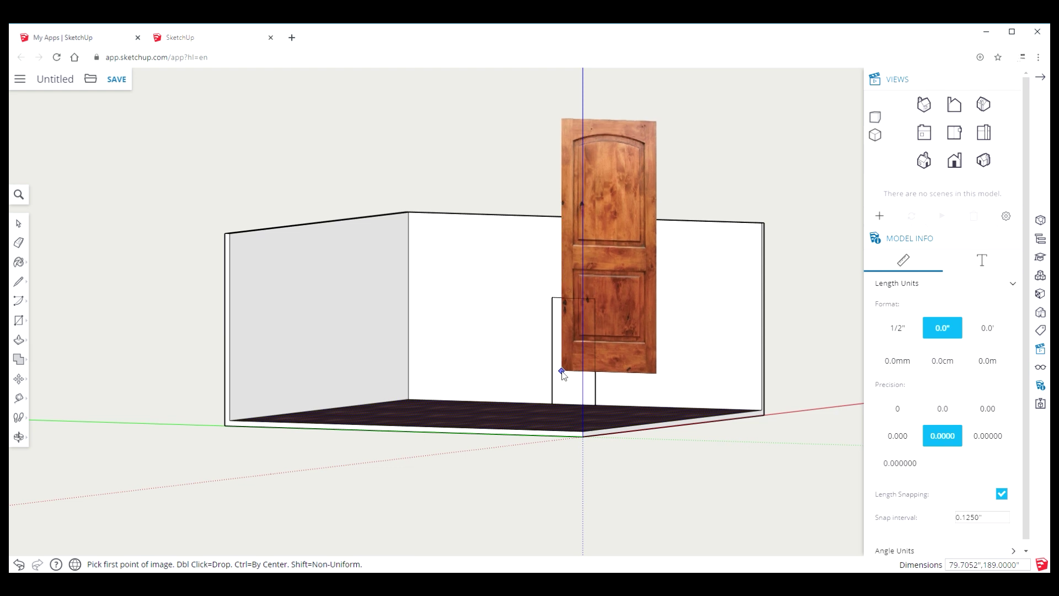
click(562, 372)
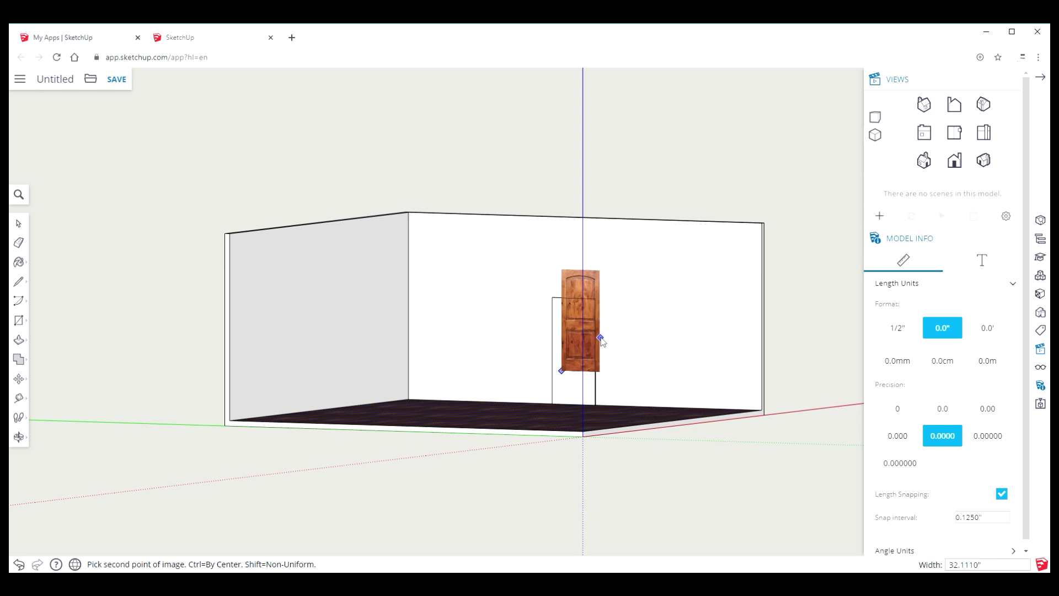
click(602, 342)
key(p)
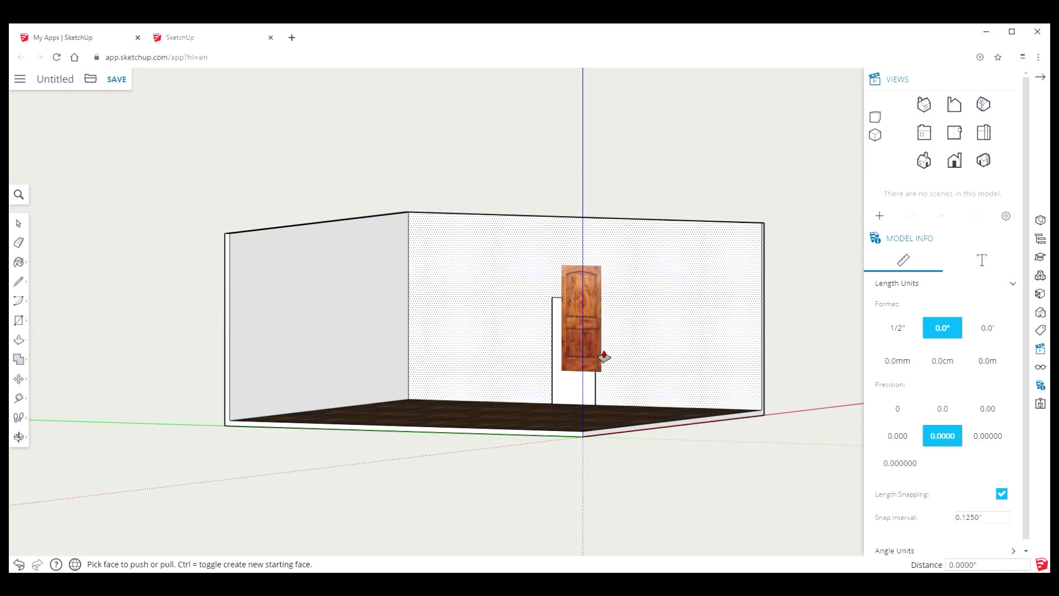
Step: Move the door image about 26" onto the door panel, aligning its side and lower edges with the panel's
click(924, 133)
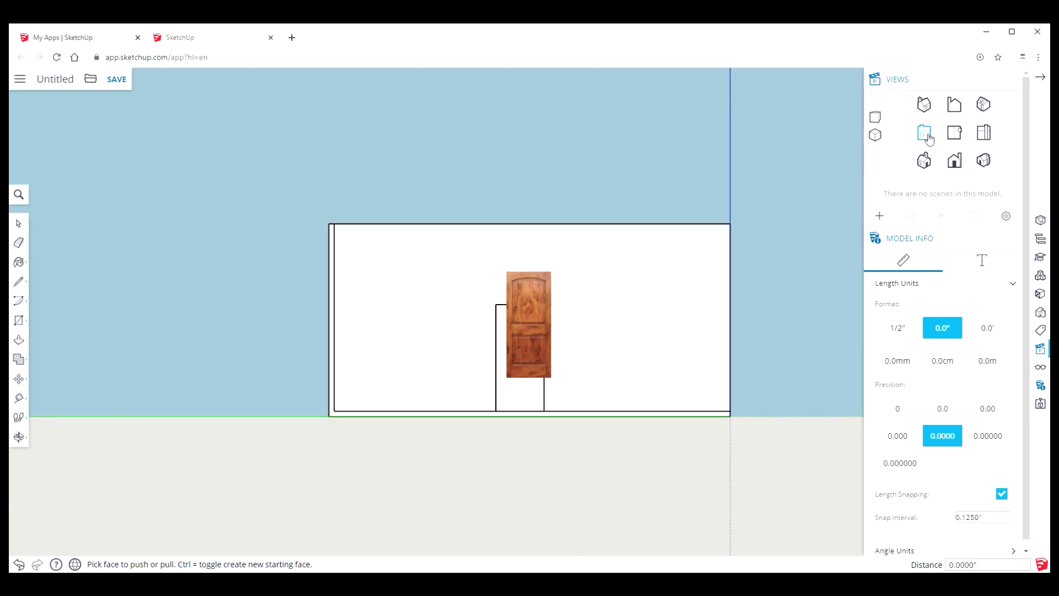
click(20, 224)
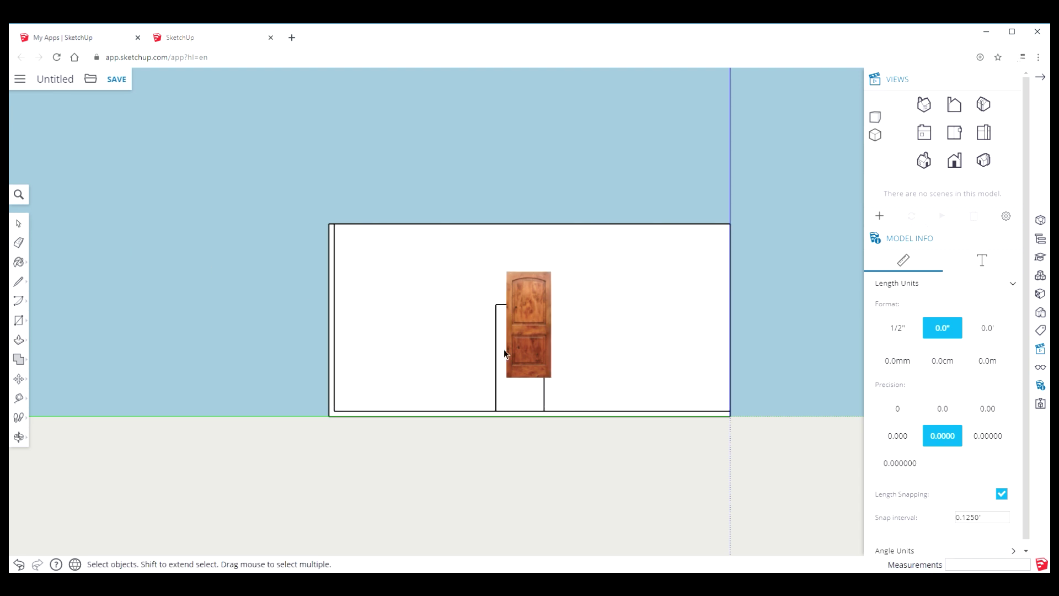
click(19, 380)
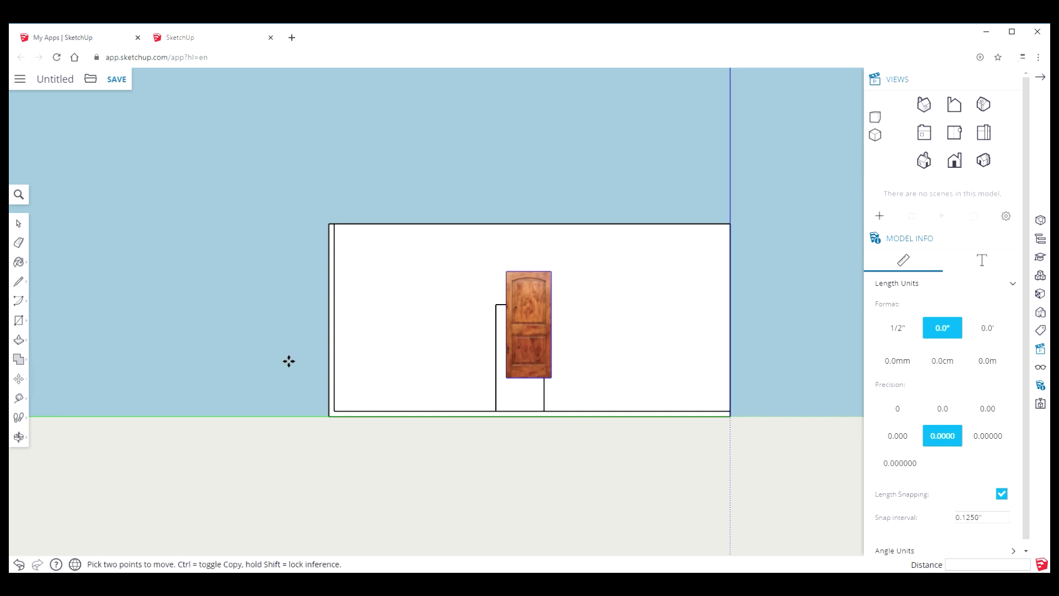
click(535, 341)
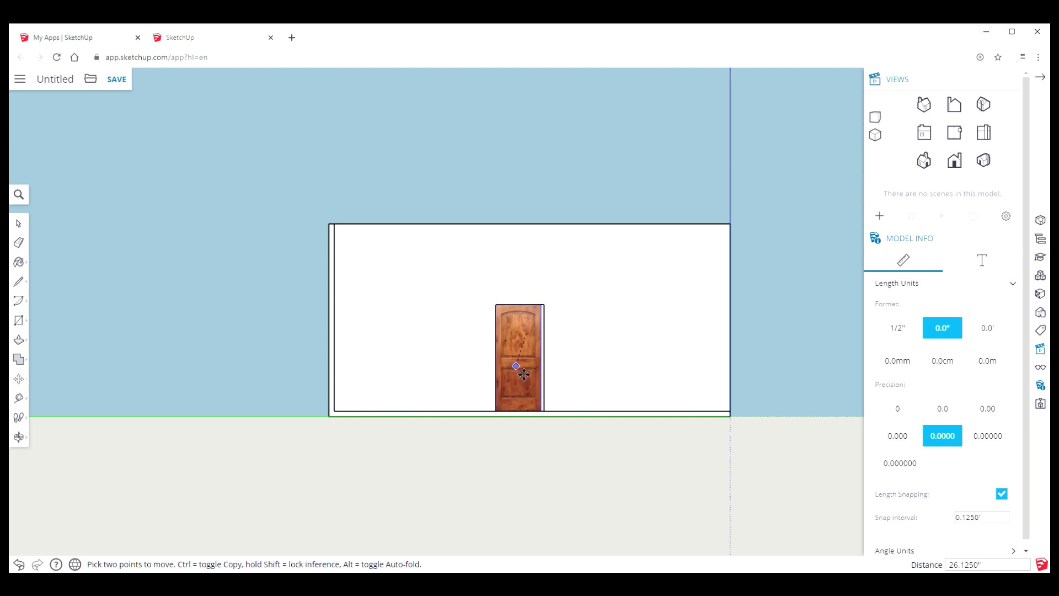
click(524, 375)
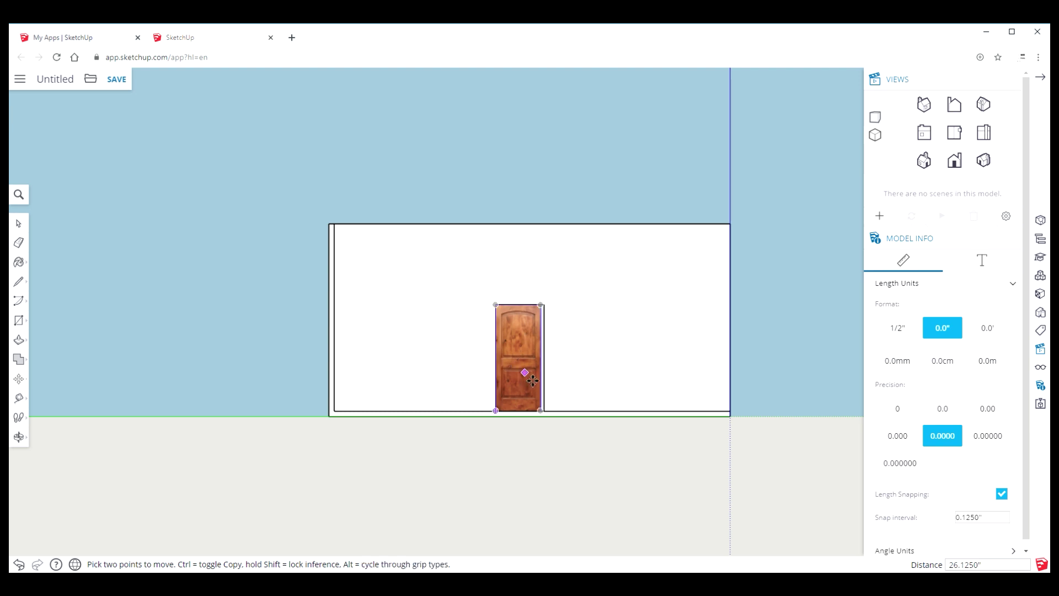
Step: Scale the door image so it fills the full width and height of the door panel
scroll(526, 372, up, 2)
scroll(534, 379, up, 2)
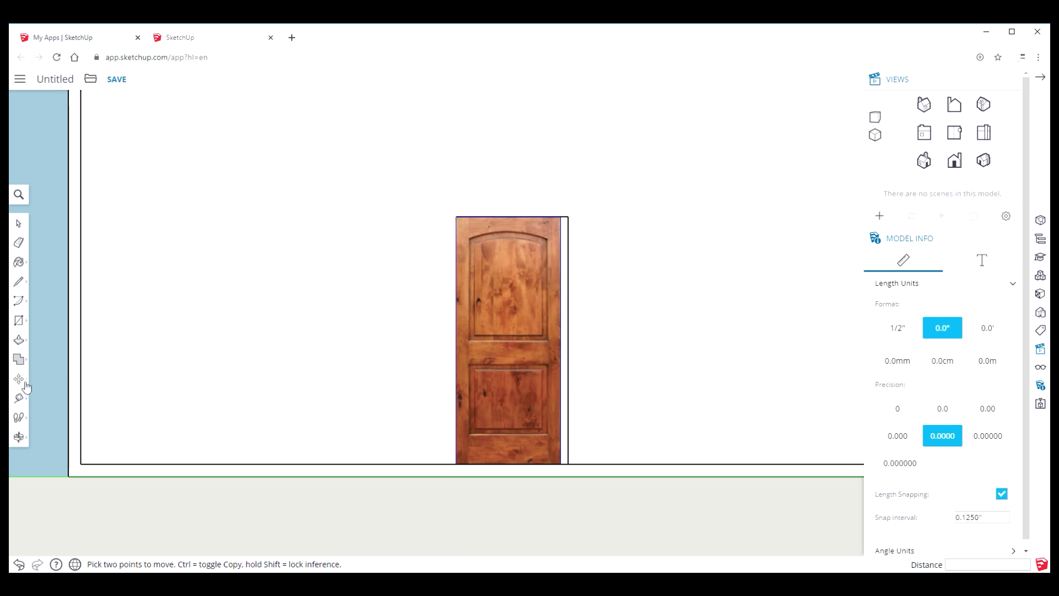
mouse_move(26, 386)
click(47, 403)
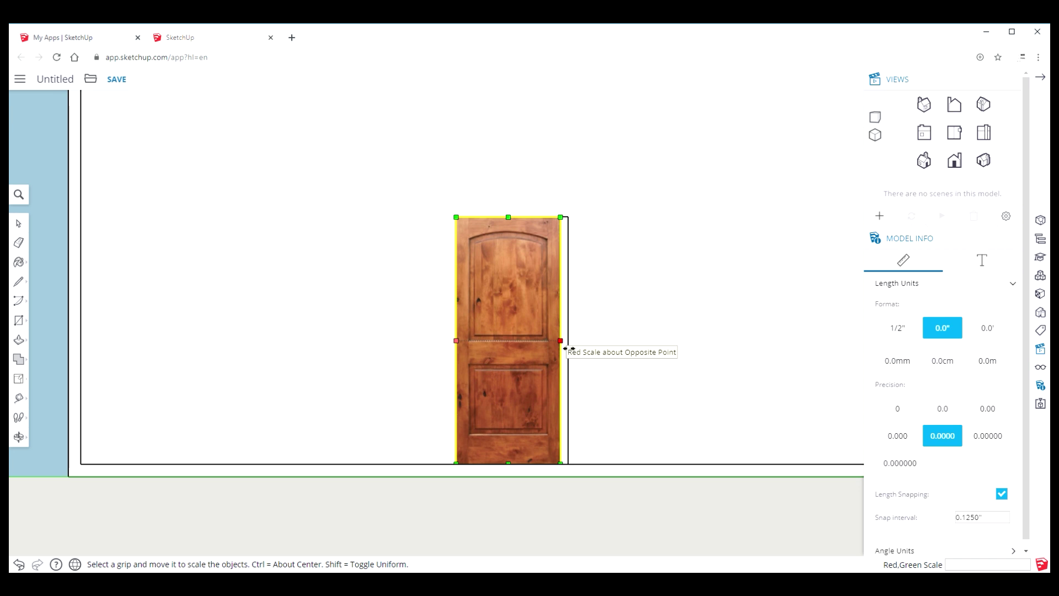
drag(565, 348, 572, 350)
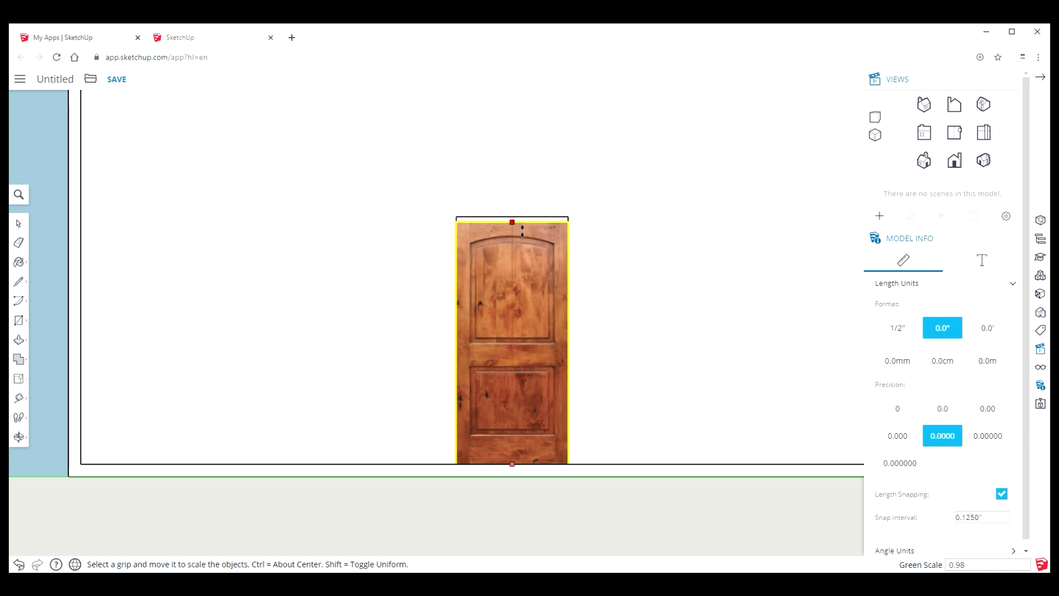
click(462, 347)
click(465, 347)
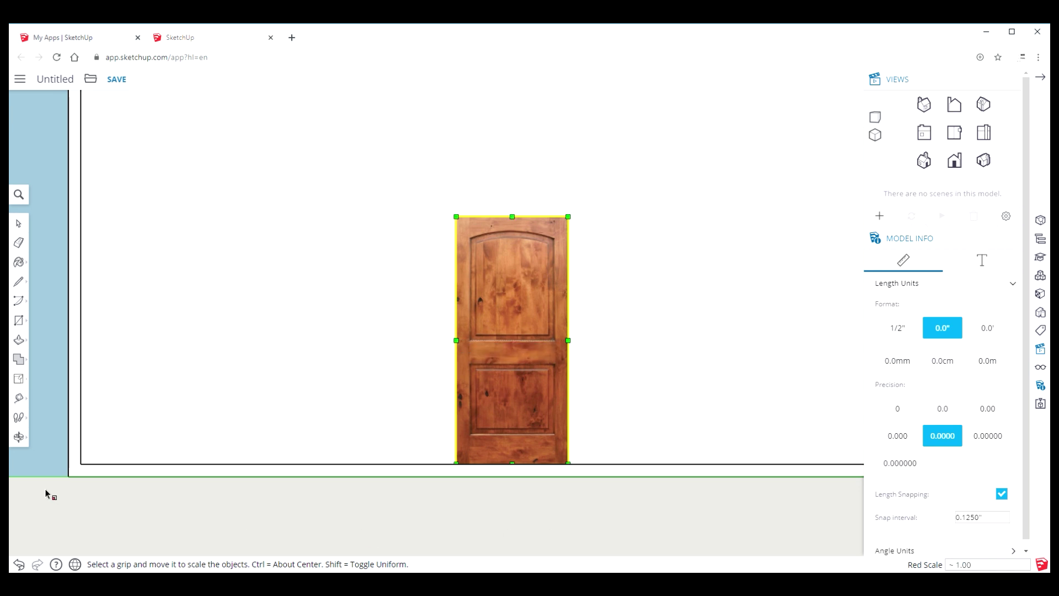
click(18, 436)
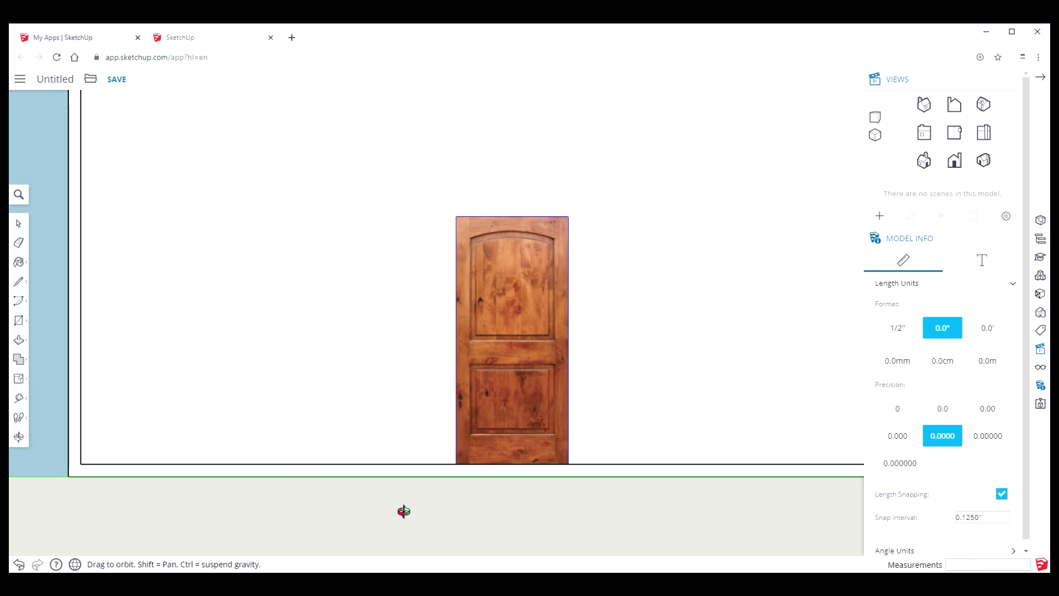
drag(404, 436, 171, 475)
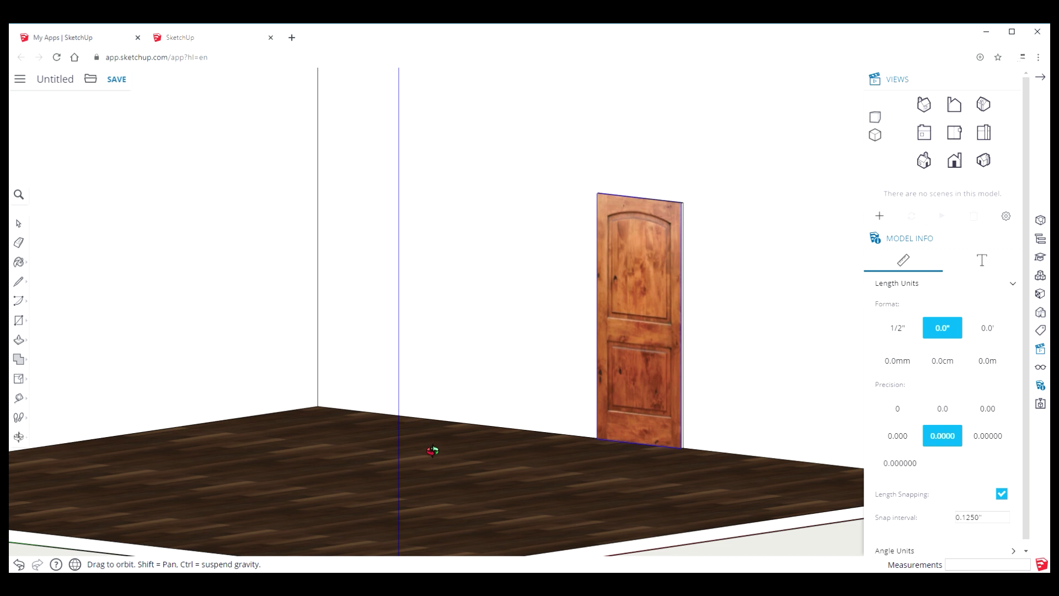
Step: Draw a rectangle about 69" by 43" on the inner face of the back wall, working in the front view
key(shift+z)
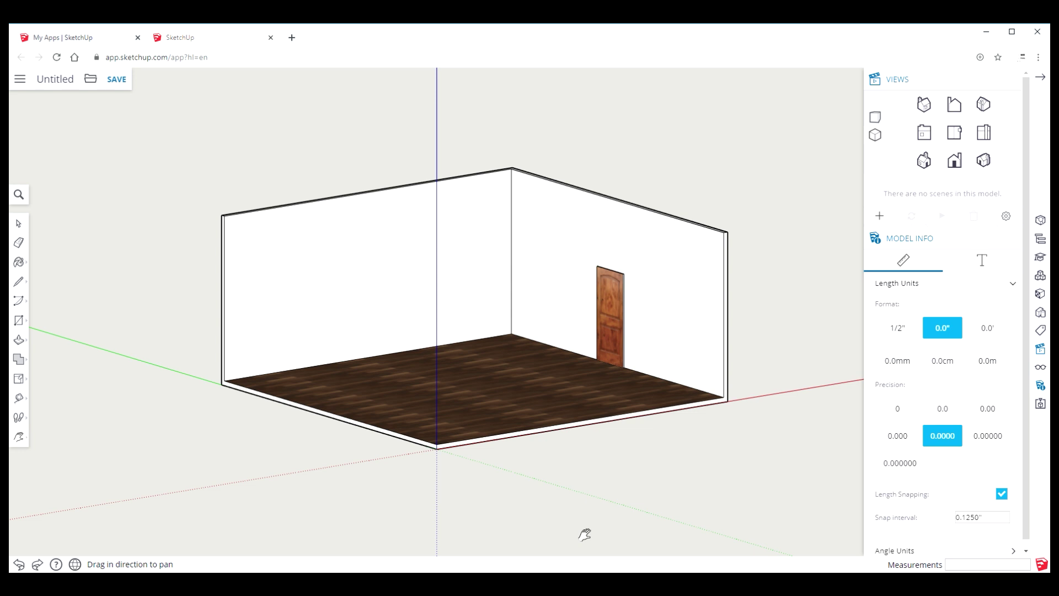
click(955, 133)
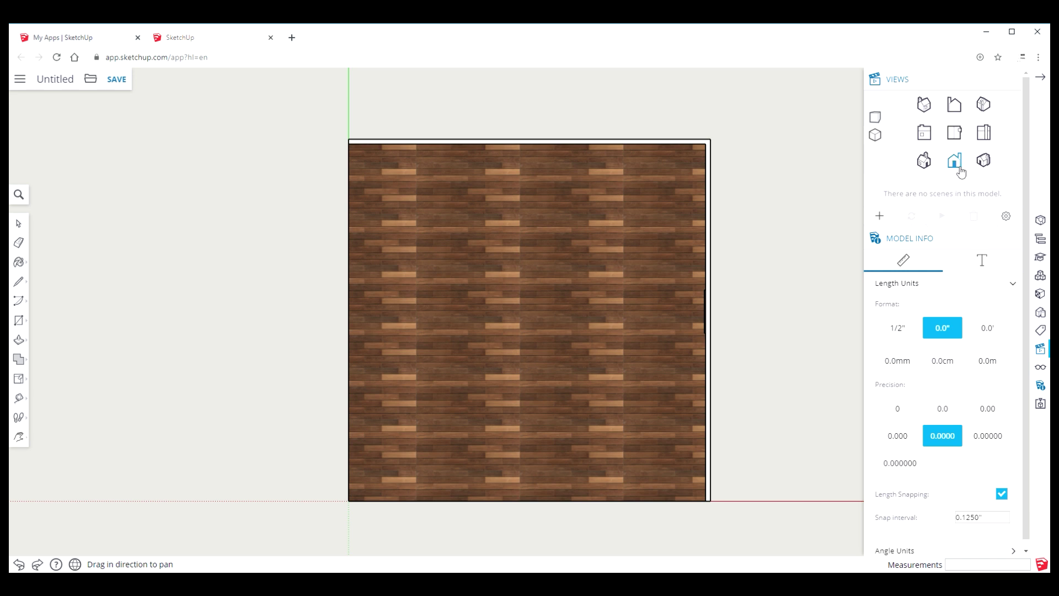
click(957, 165)
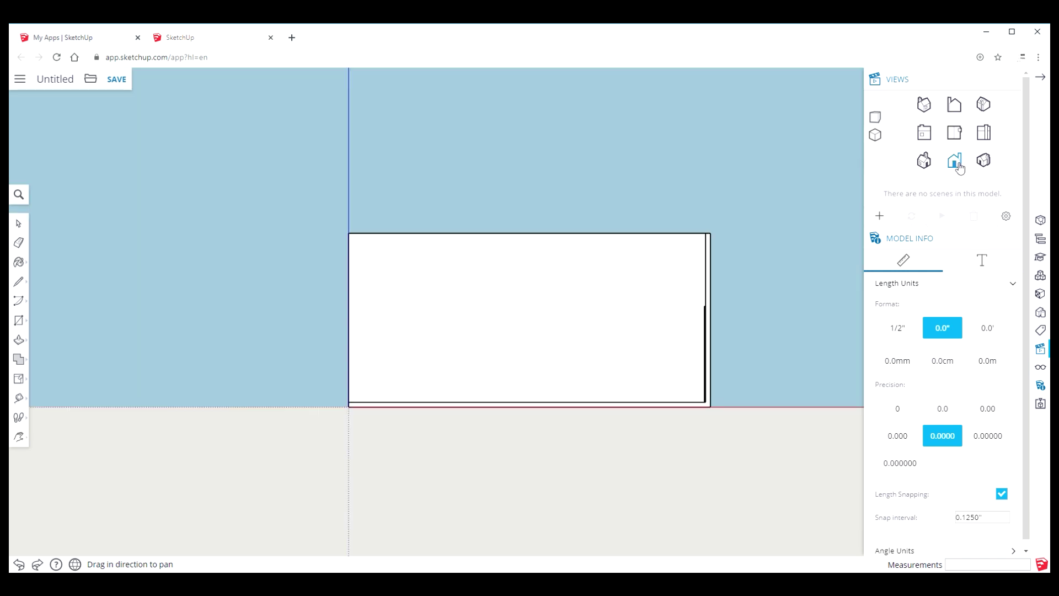
click(930, 133)
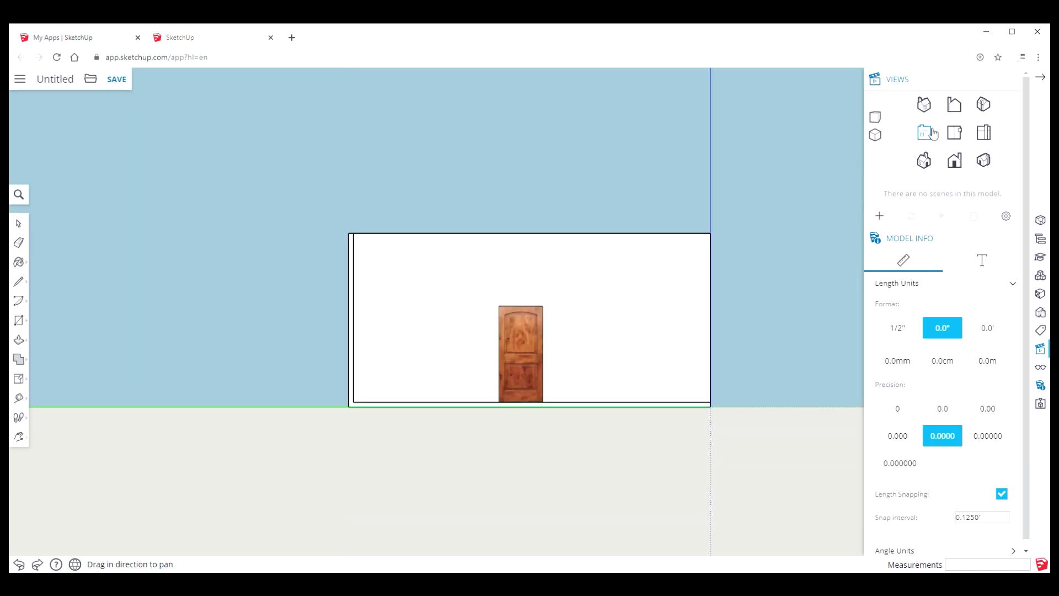
click(959, 165)
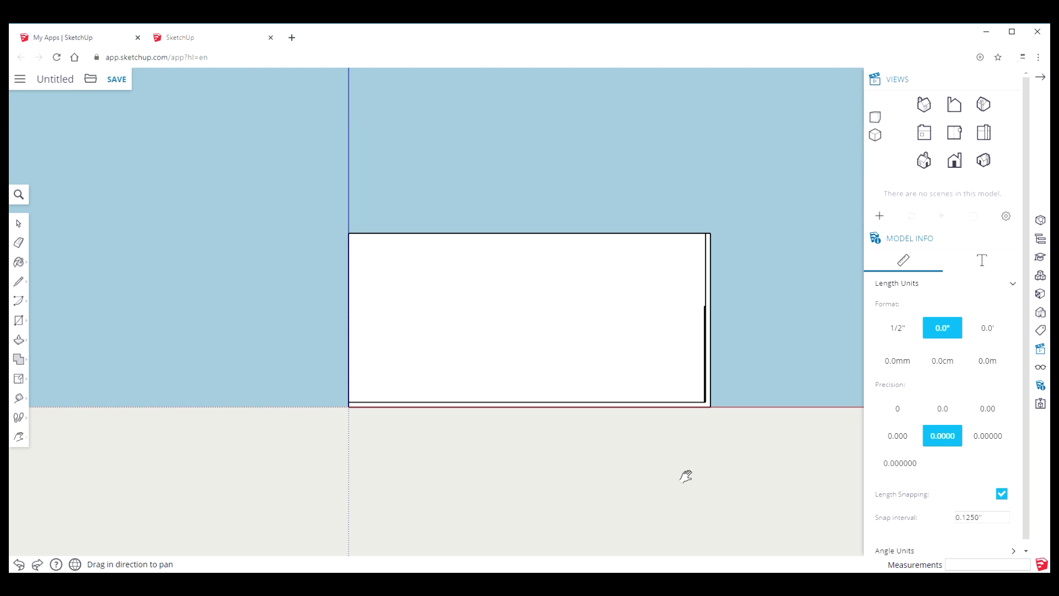
click(21, 325)
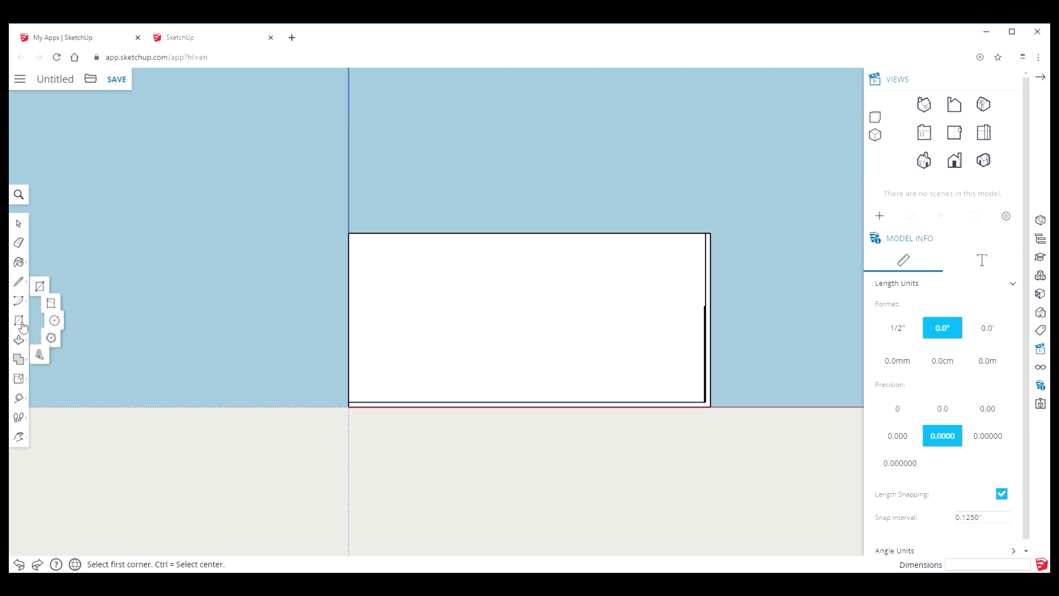
click(47, 281)
click(491, 318)
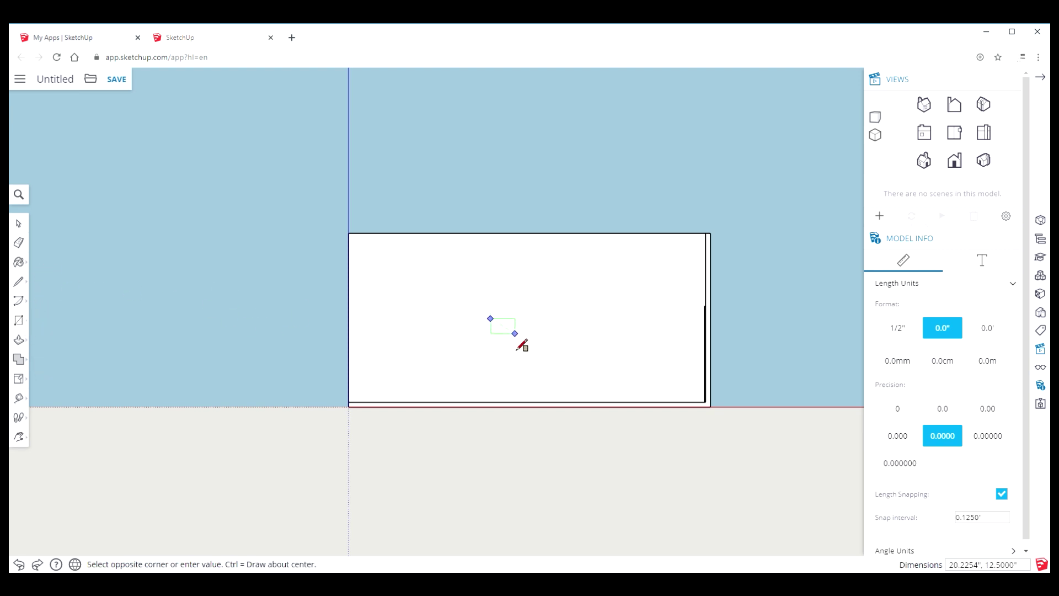
click(580, 386)
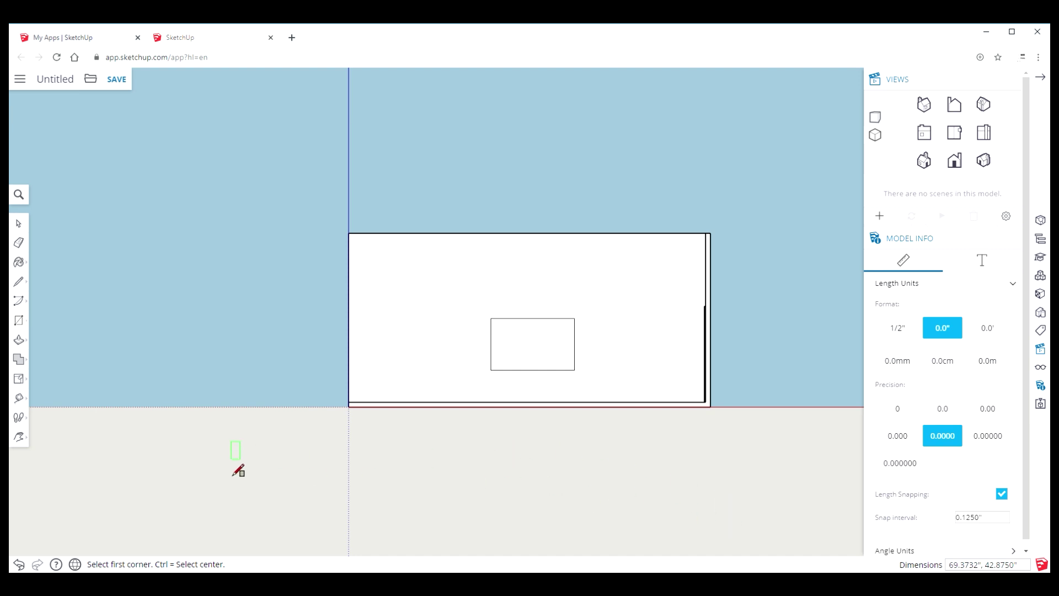
Step: Push/Pull the rectangle on the back wall 2" out into the room
click(19, 437)
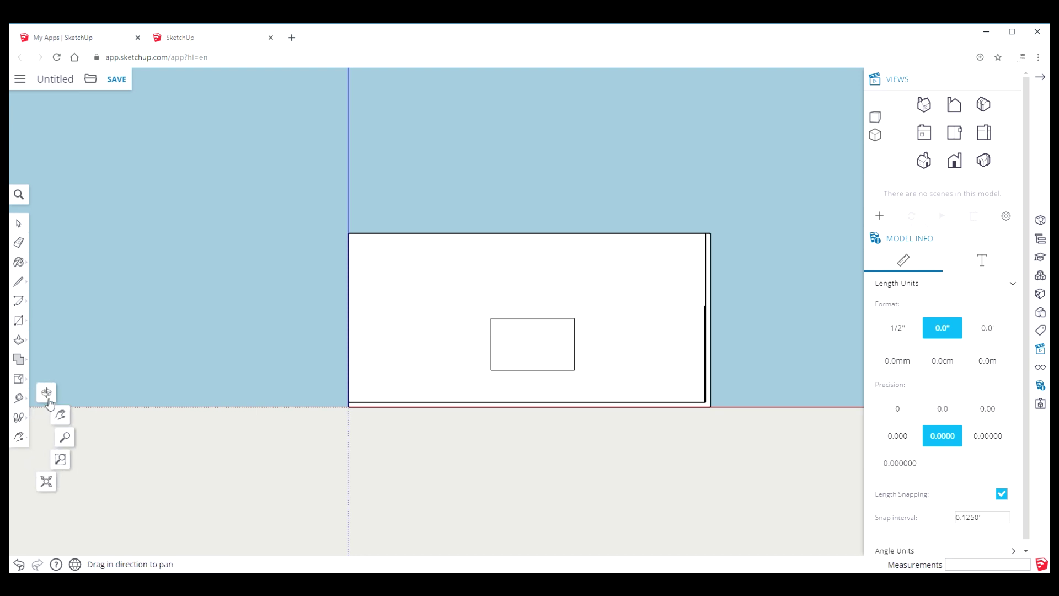
click(46, 392)
drag(203, 472, 260, 508)
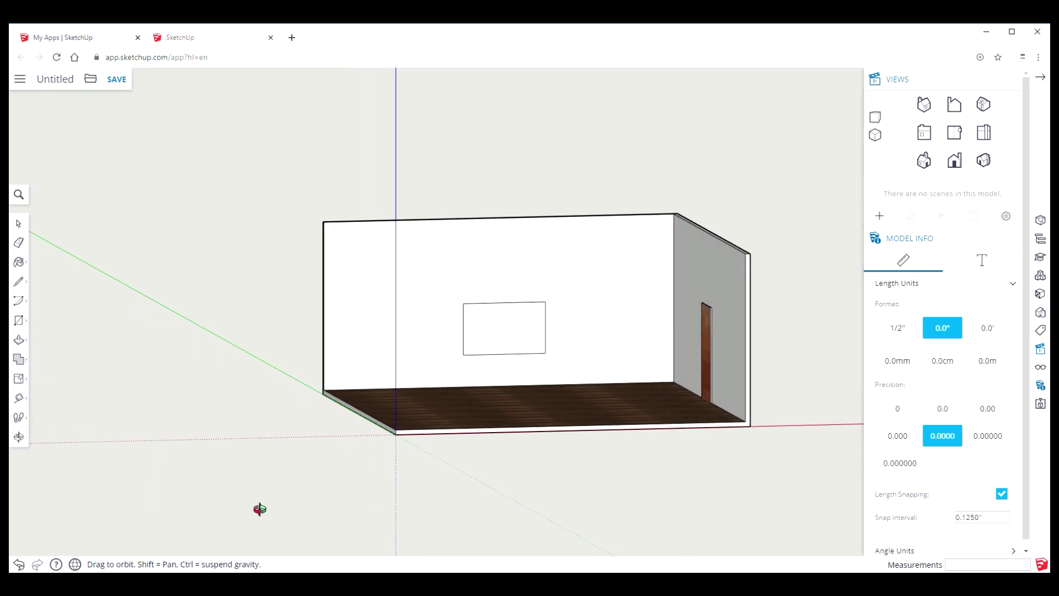
click(21, 342)
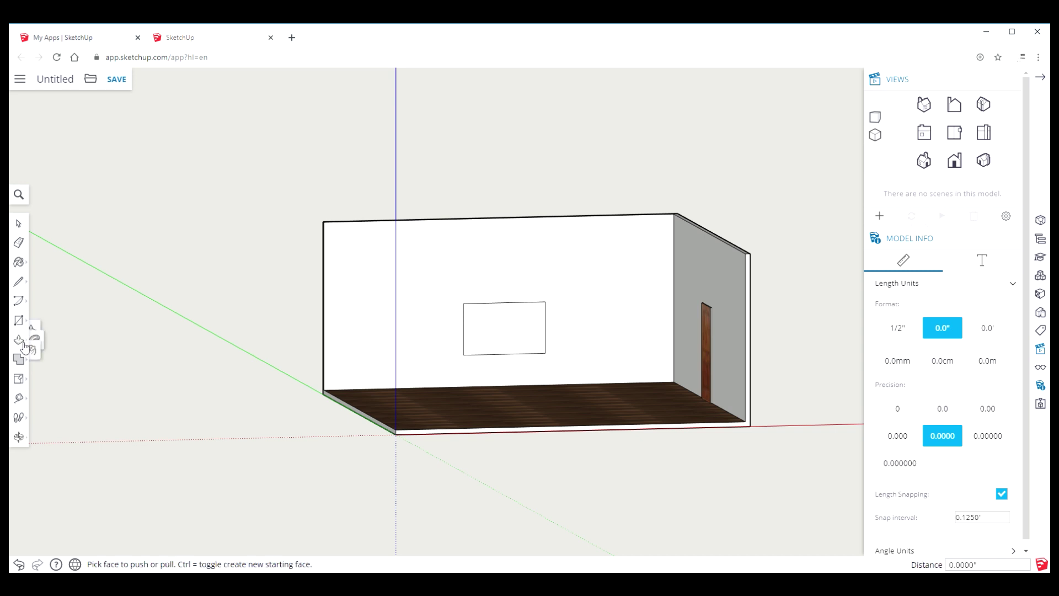
click(47, 319)
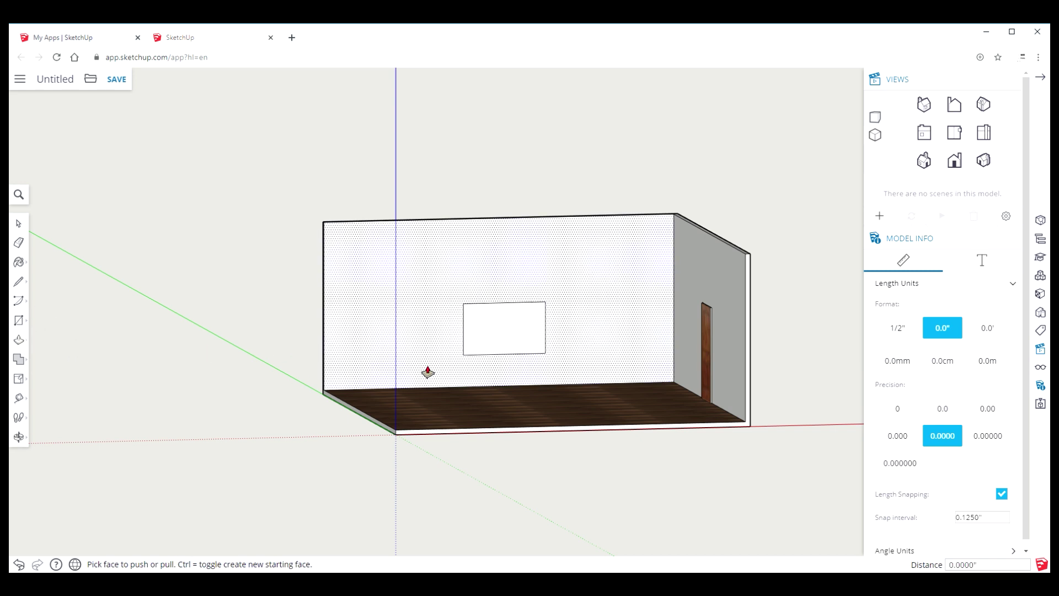
click(502, 342)
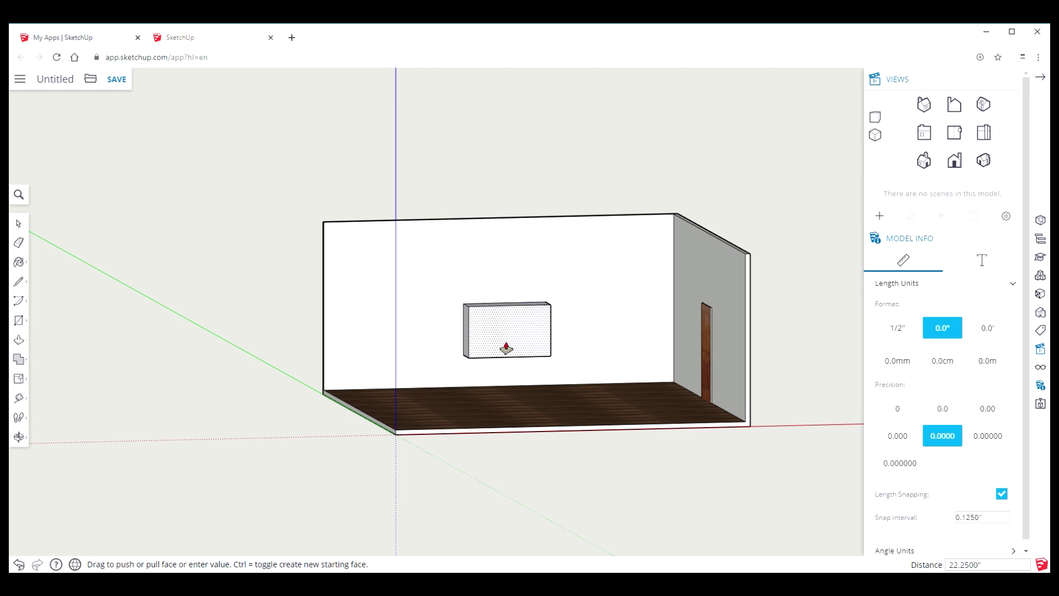
text(2)
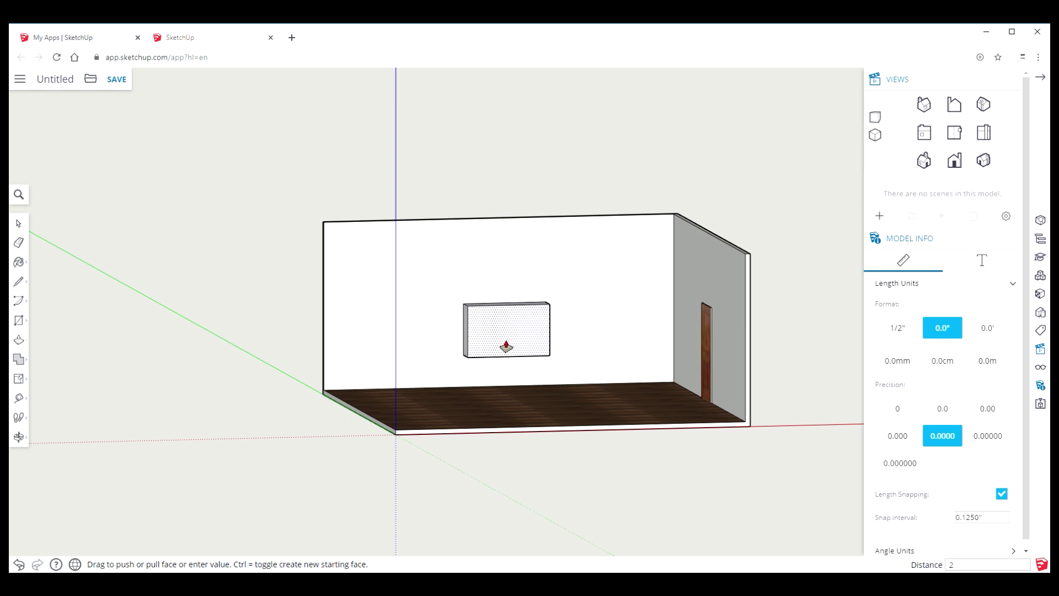
key(Return)
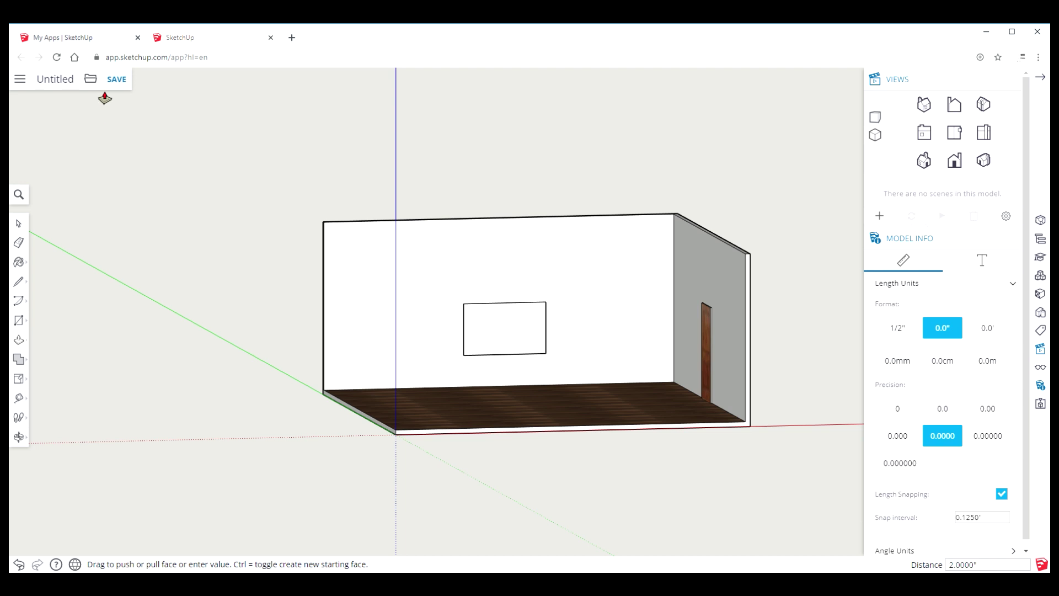
Step: Insert Corona 4.jpg from the computer as an image and place it about 58" wide on the raised back-wall panel
click(95, 82)
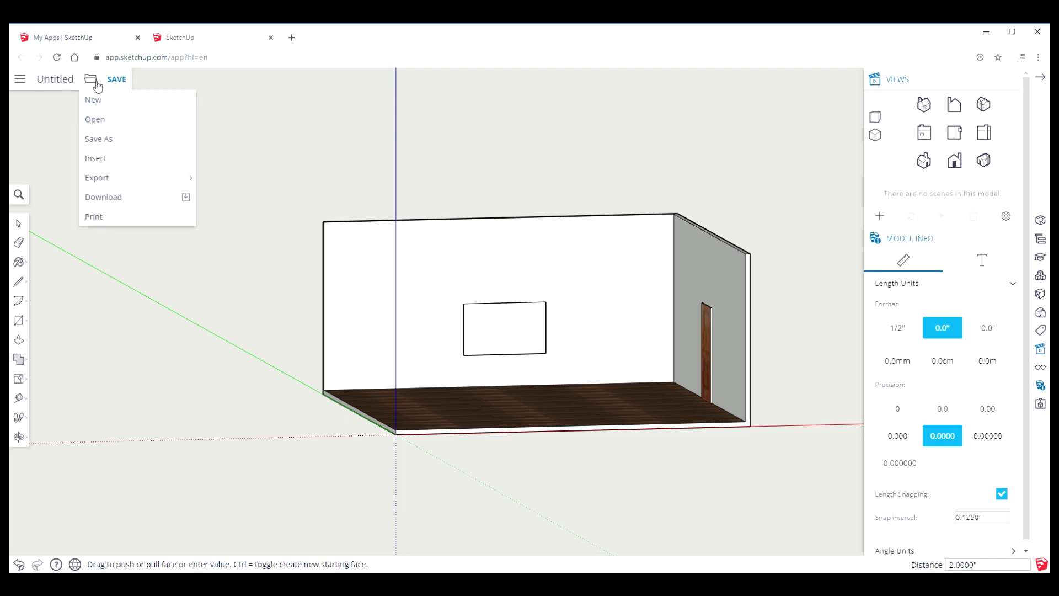
click(96, 158)
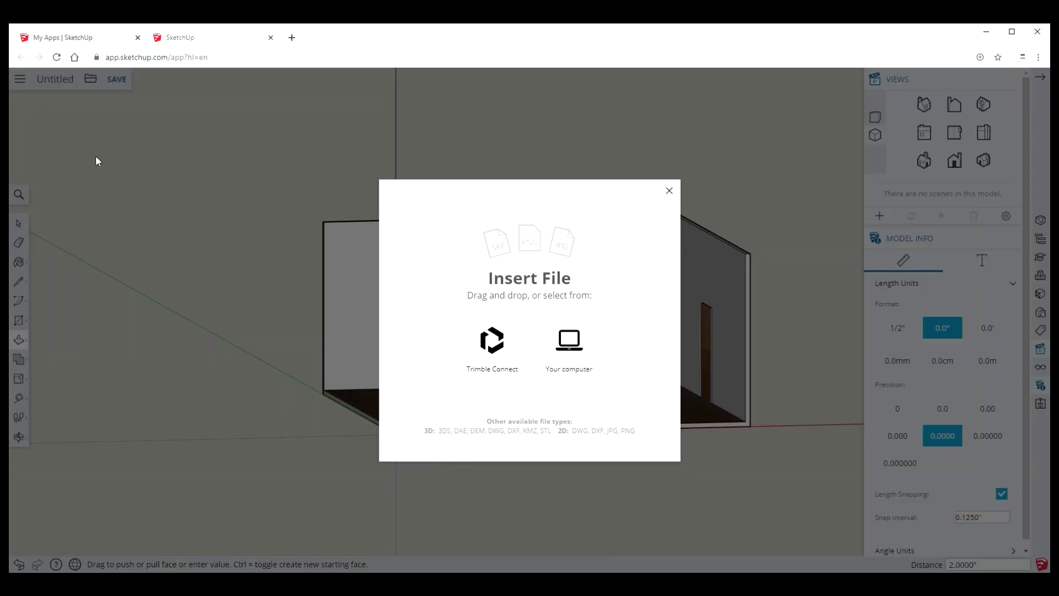
click(576, 348)
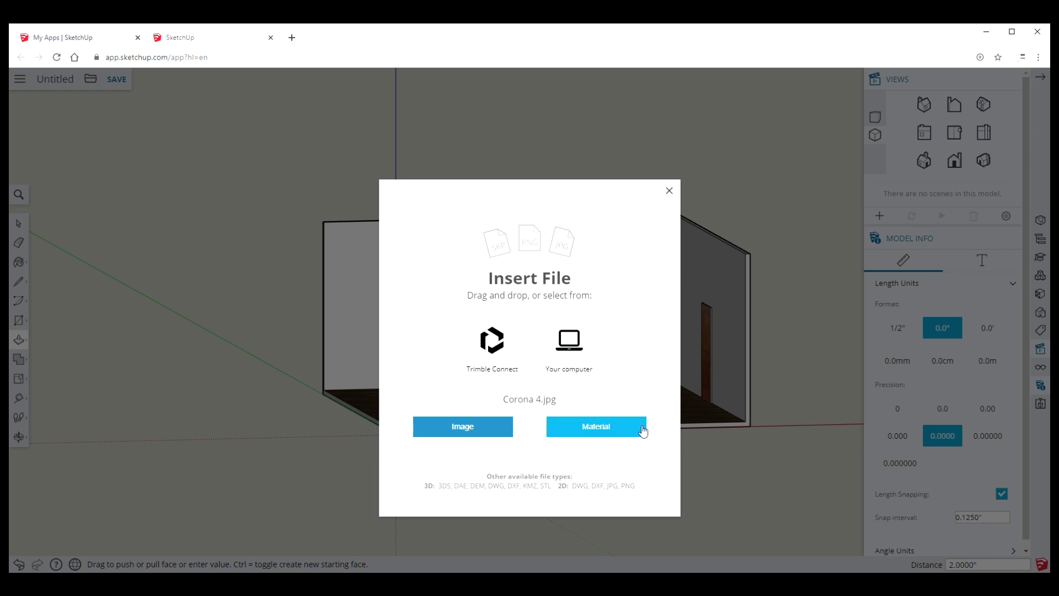
click(470, 429)
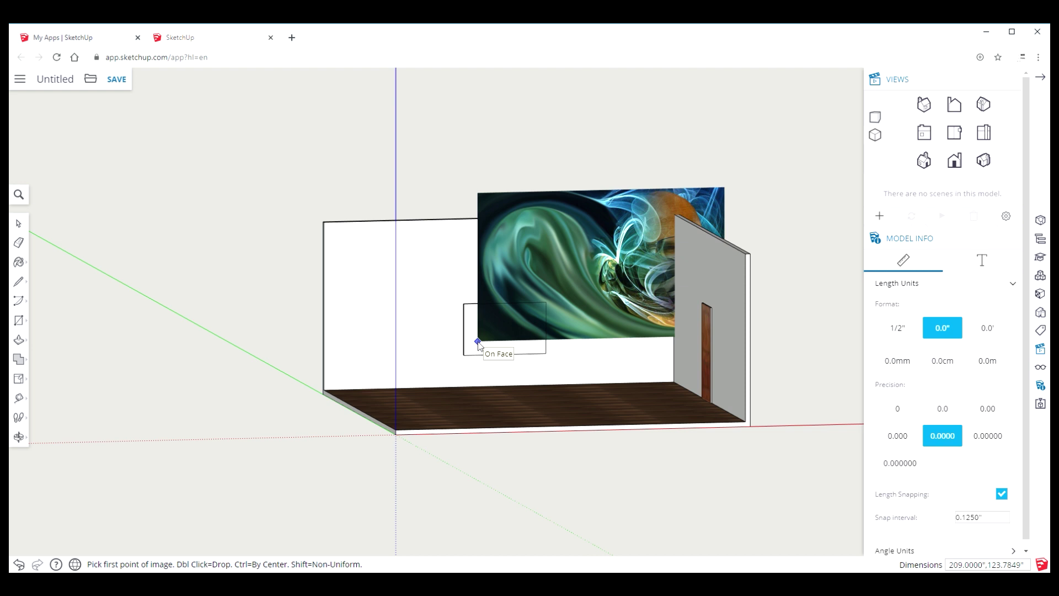
click(478, 342)
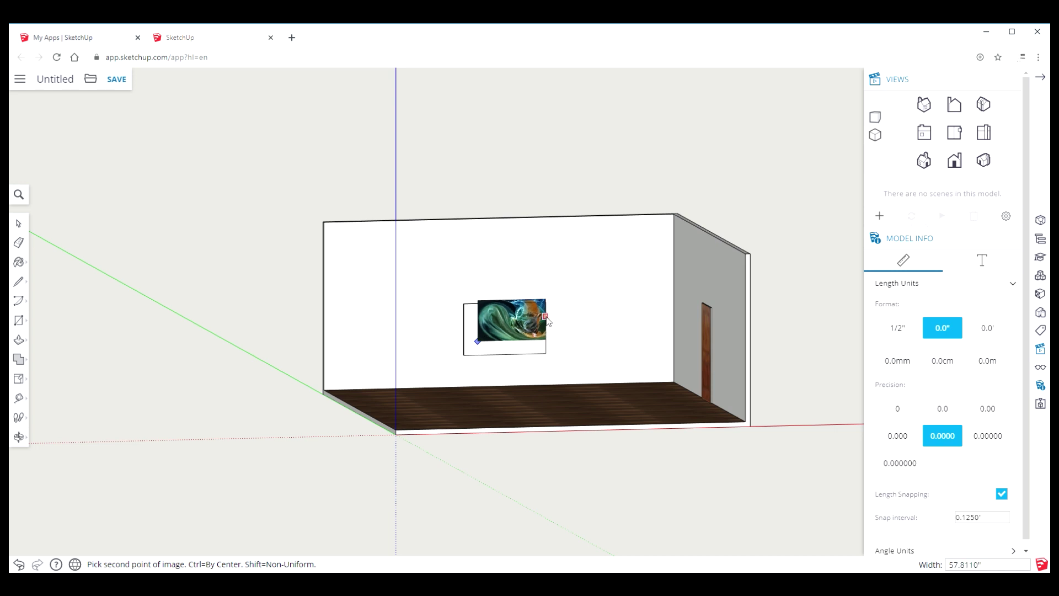
click(547, 321)
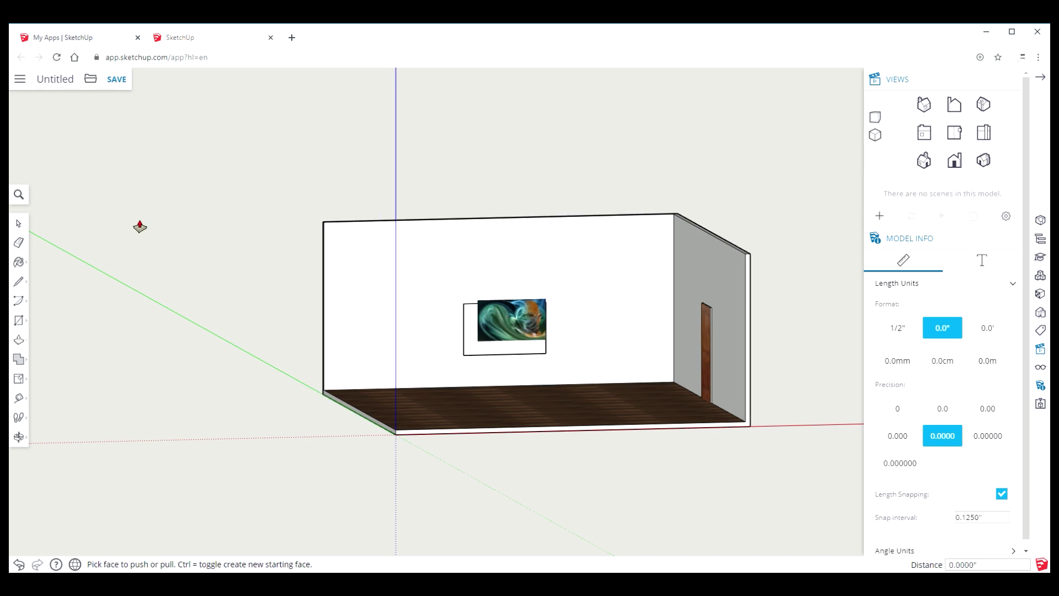
Step: Scale the picture so its edges match the full width and height of the back-wall panel
click(19, 225)
click(525, 336)
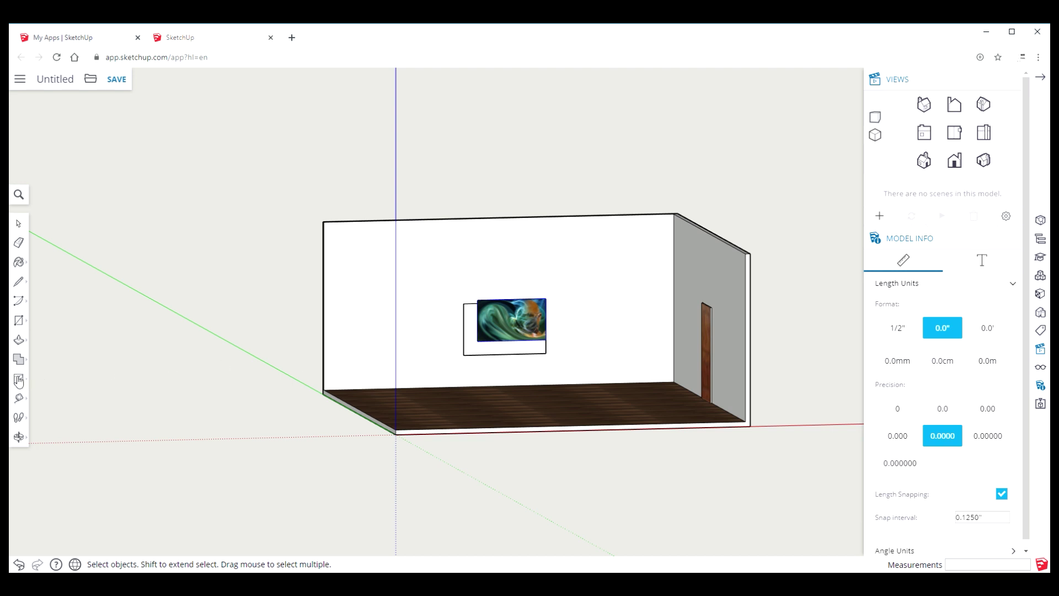
click(19, 381)
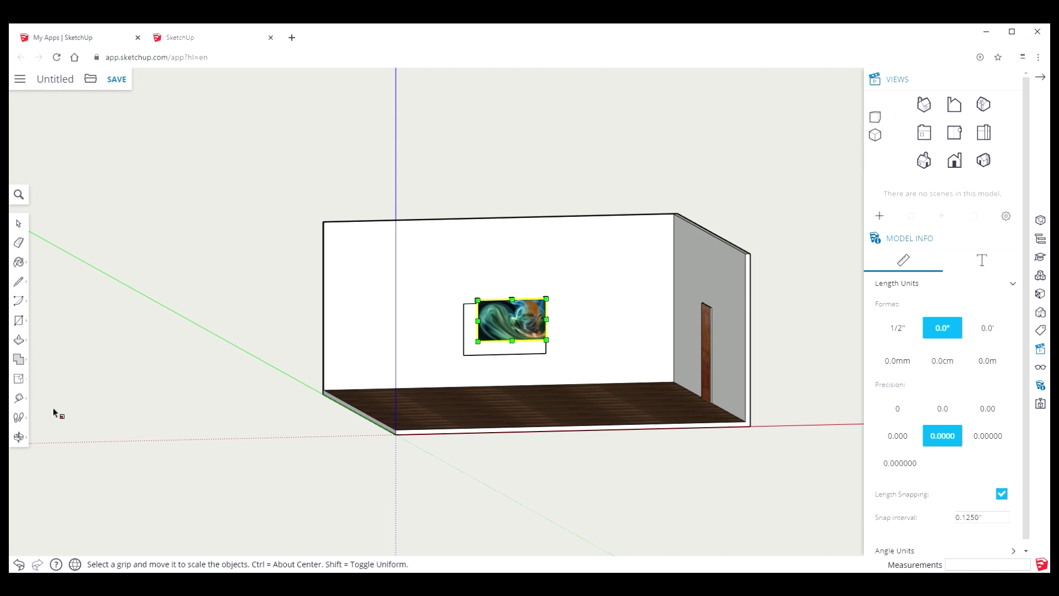
drag(512, 340, 513, 354)
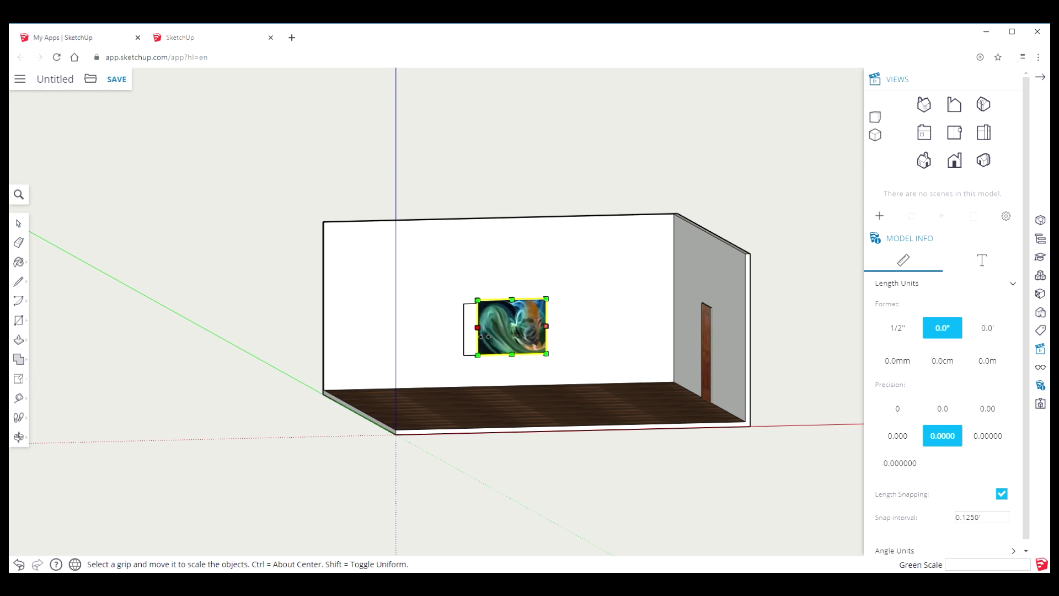
drag(477, 328, 464, 329)
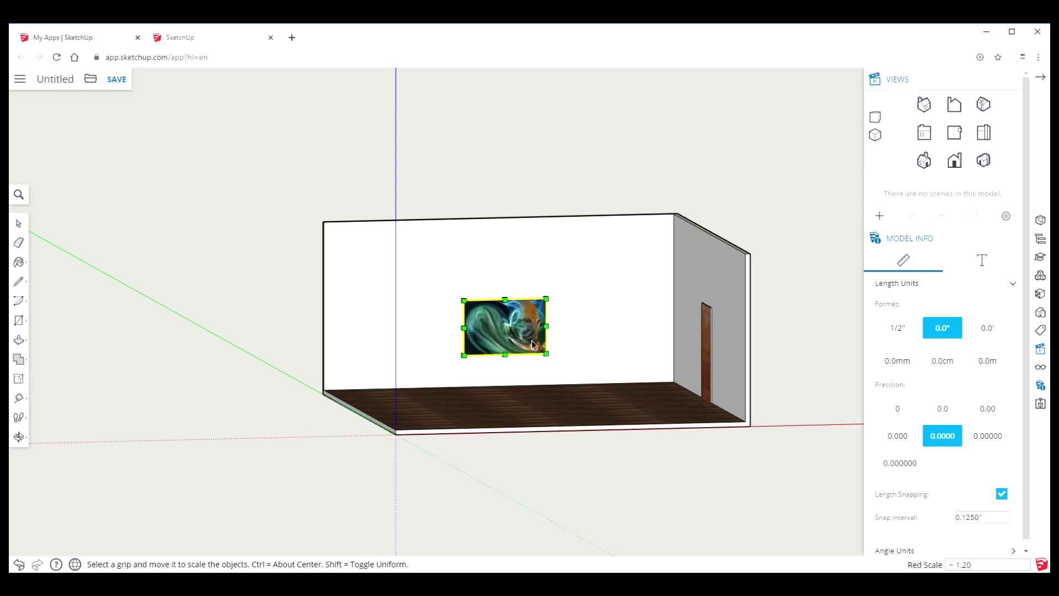
scroll(529, 342, up, 6)
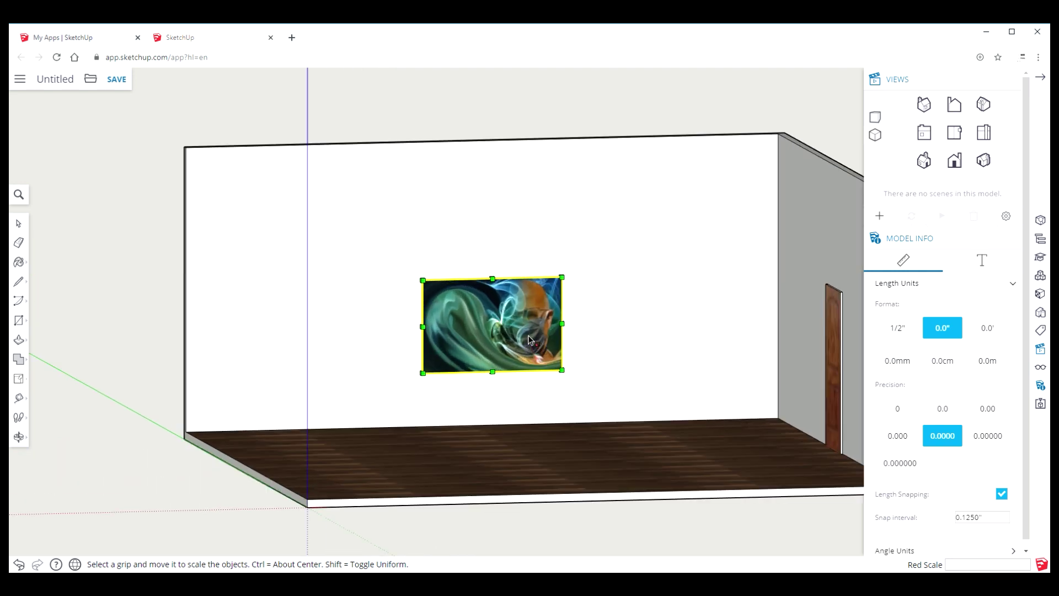
scroll(519, 312, up, 2)
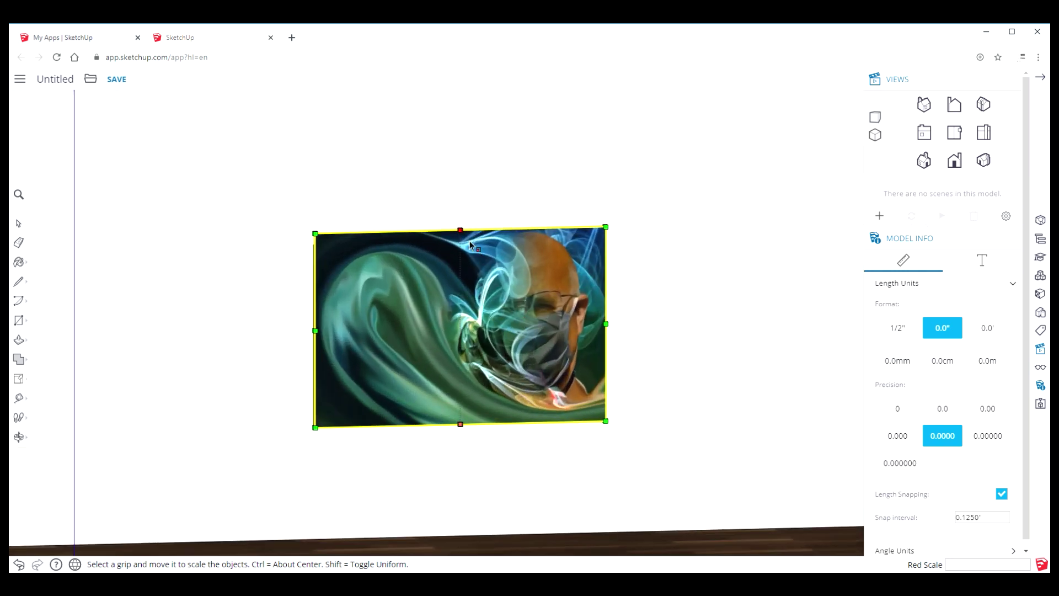
drag(460, 230, 460, 242)
drag(603, 340, 610, 341)
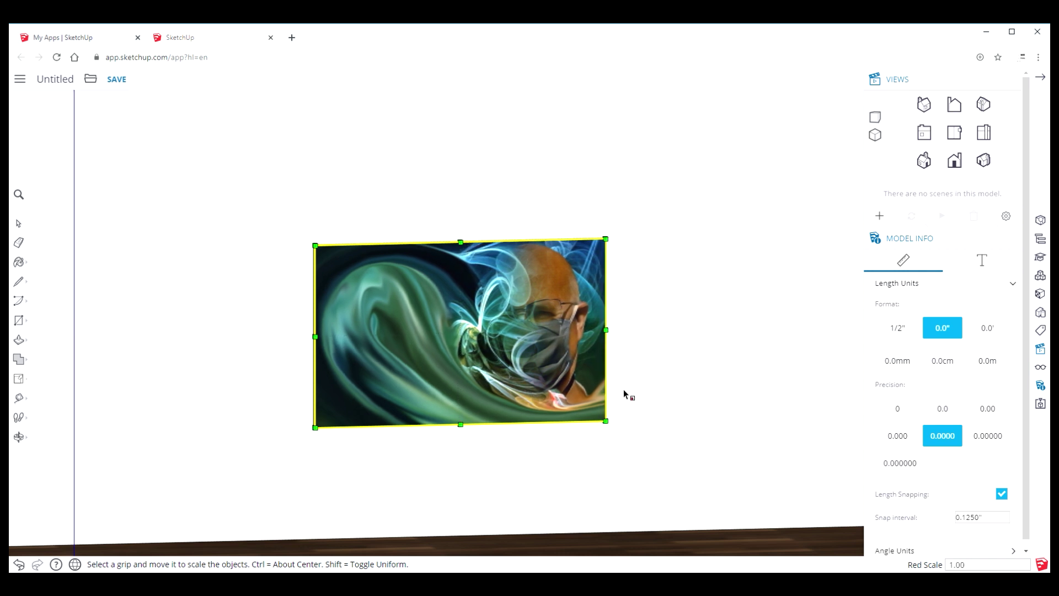
click(18, 223)
Step: Insert Place setting dinner table.skp from Trimble Connect as a component and place it in the room near the back wall
scroll(259, 323, down, 2)
scroll(265, 324, down, 3)
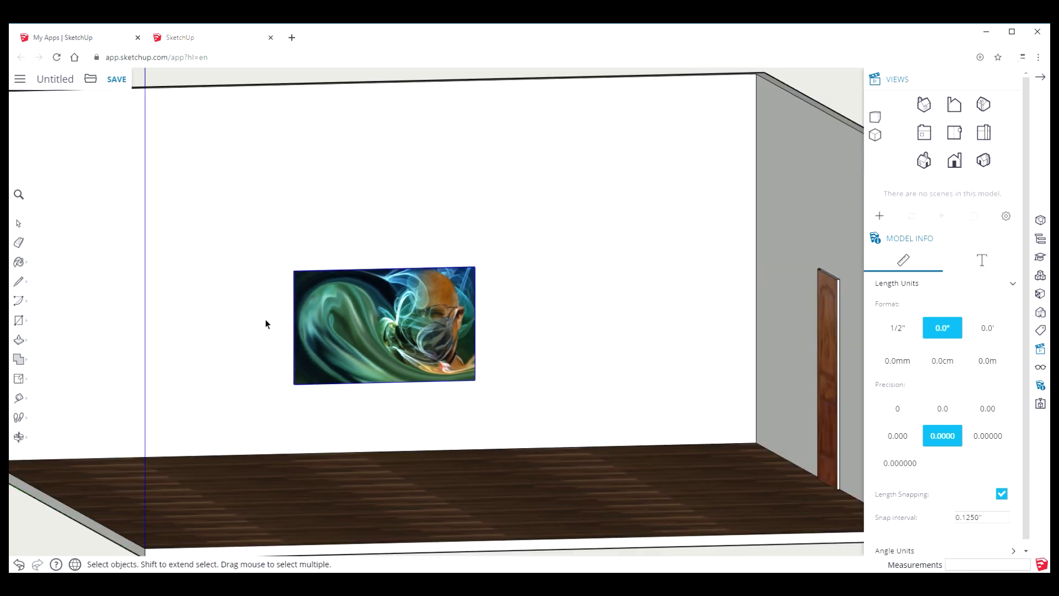
scroll(368, 422, down, 3)
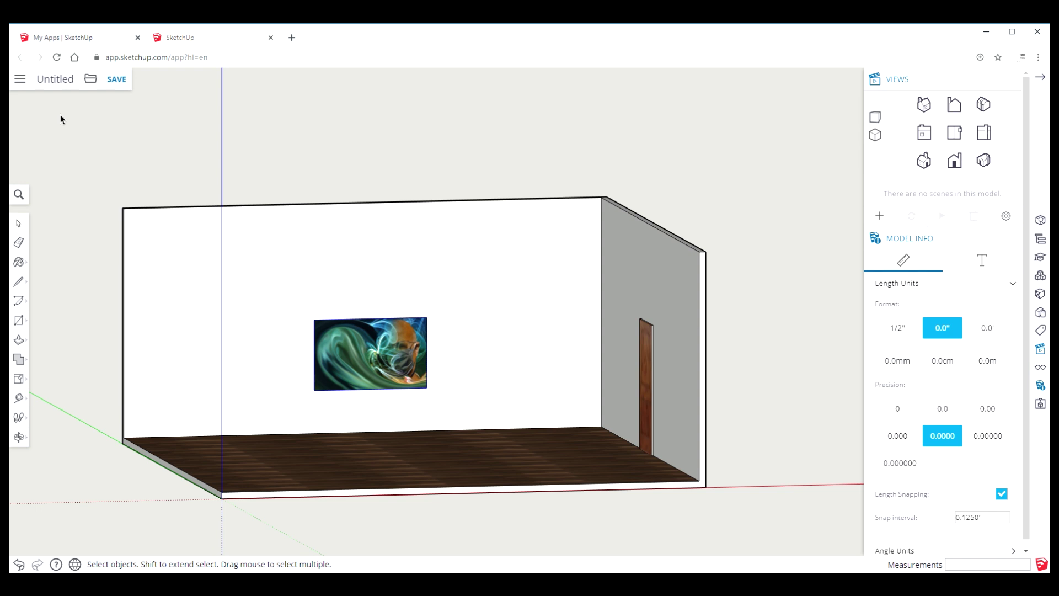
click(91, 80)
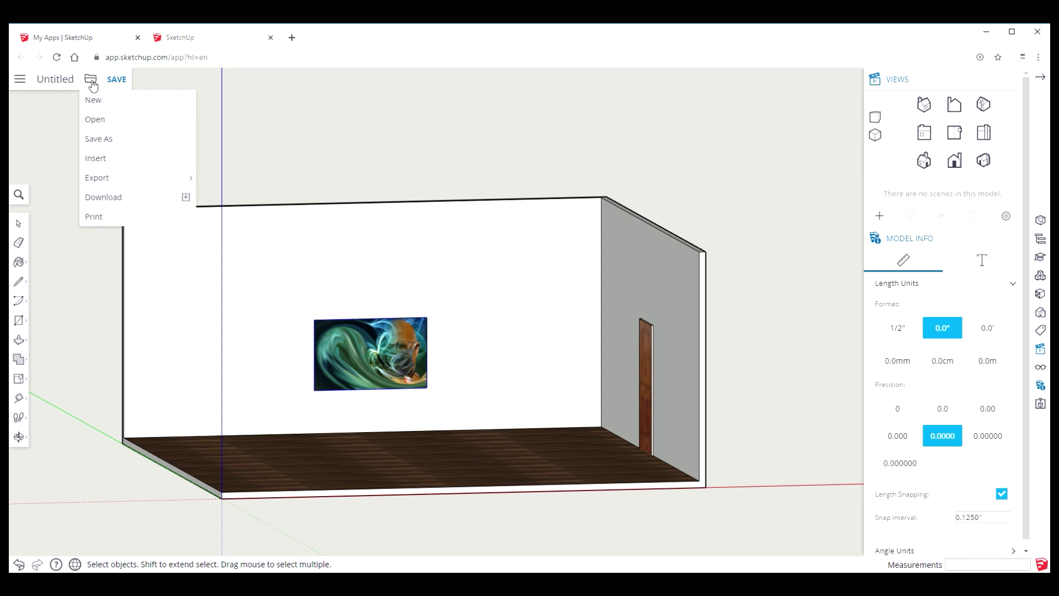
click(102, 165)
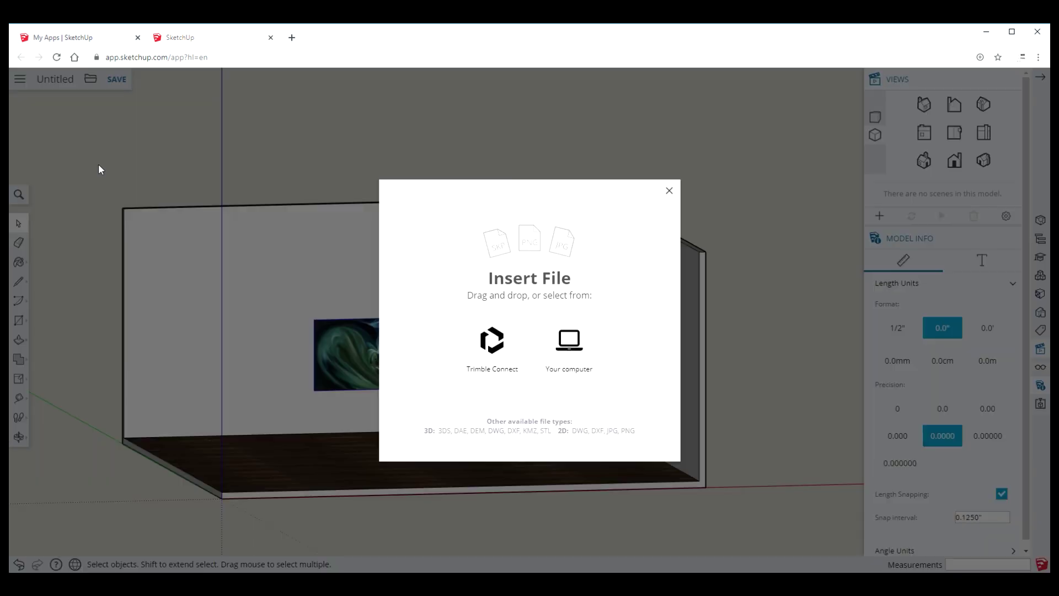
click(493, 342)
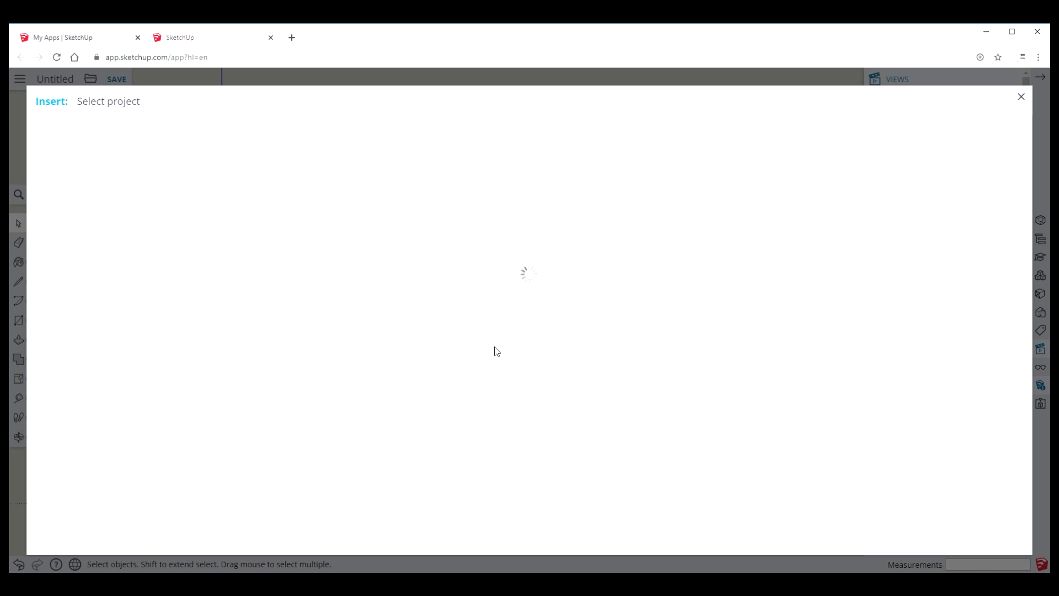
click(89, 185)
click(138, 320)
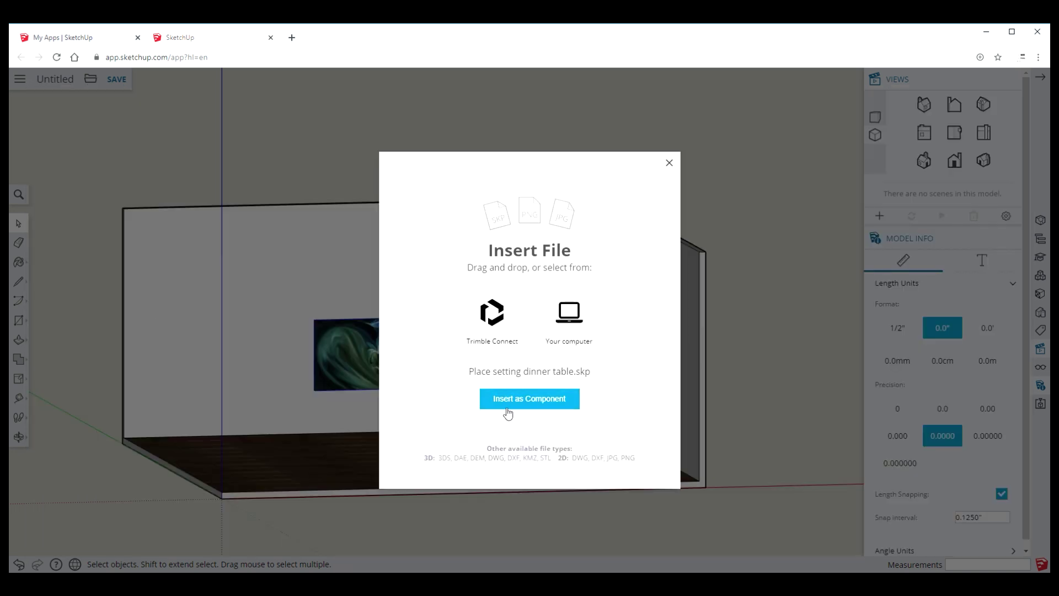
click(516, 405)
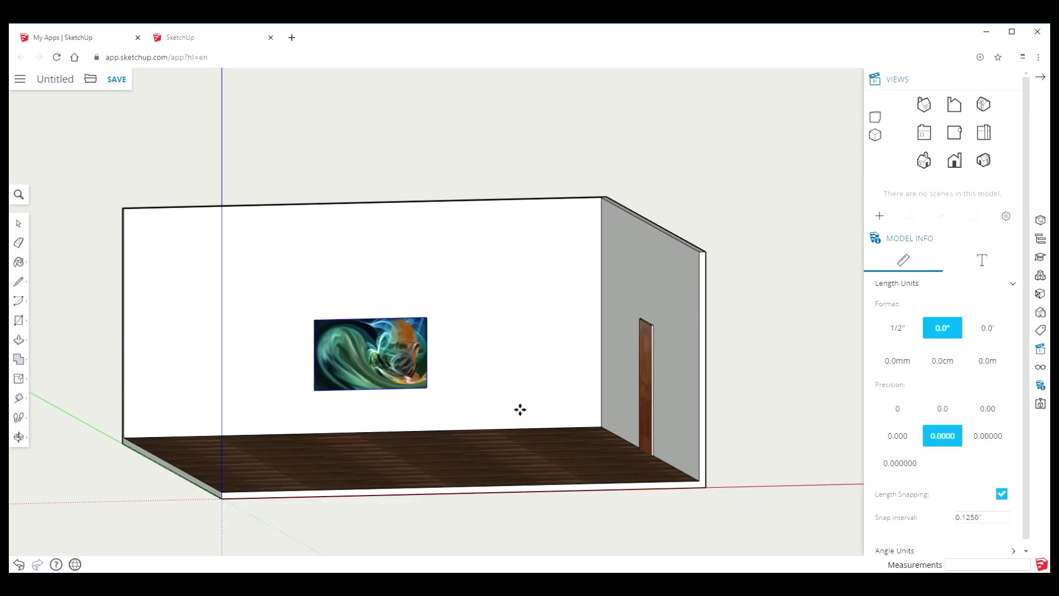
click(472, 425)
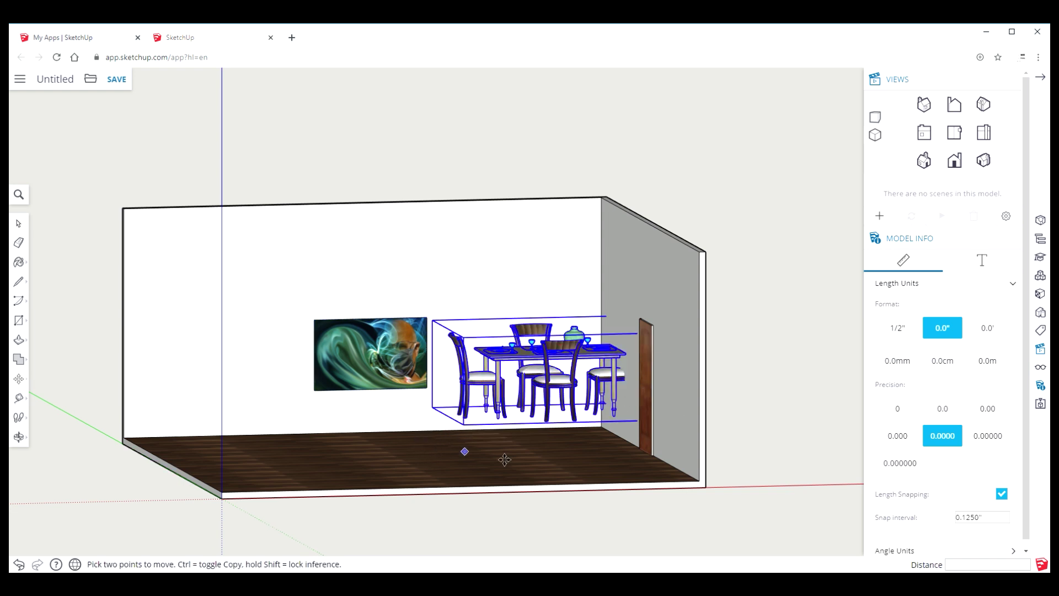
Step: Move the dinner table set down in the front view until the chair and table legs rest on the floor surface
click(955, 165)
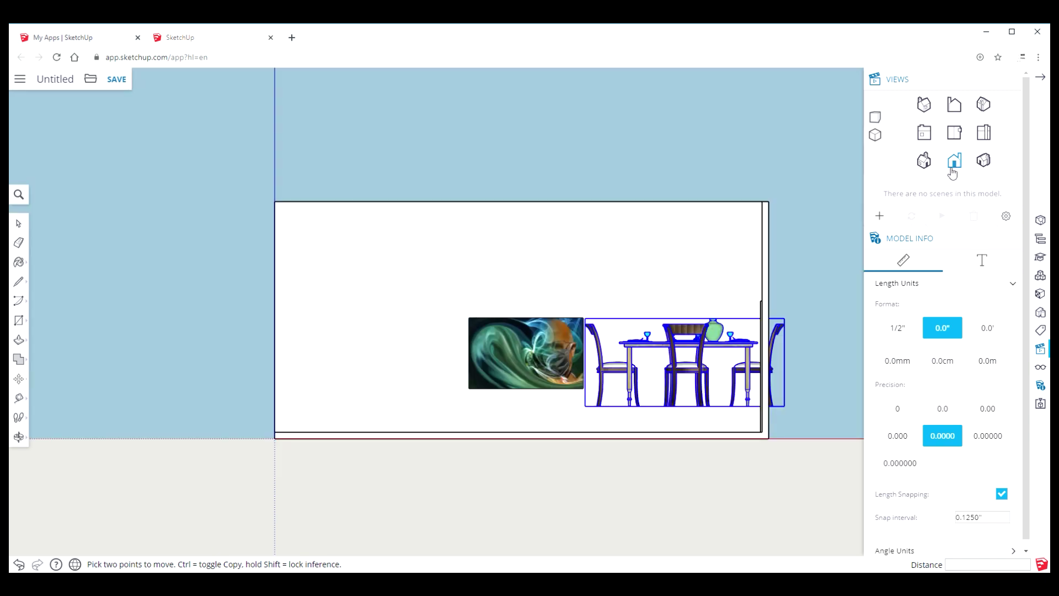
click(697, 372)
click(647, 402)
scroll(643, 404, up, 5)
click(641, 405)
click(635, 401)
scroll(647, 517, up, 4)
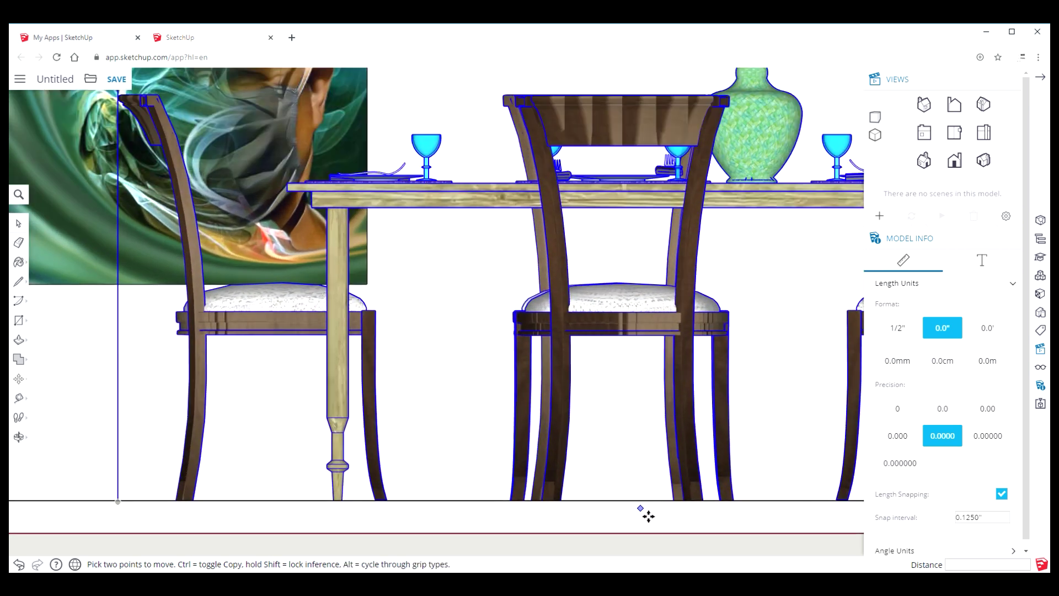
scroll(647, 514, up, 3)
click(651, 504)
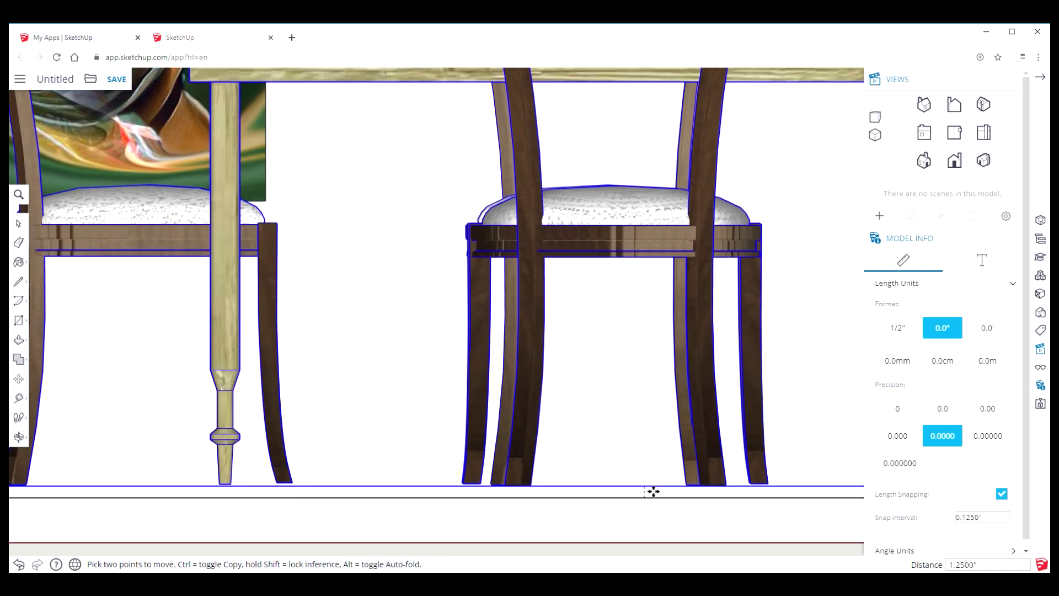
click(642, 499)
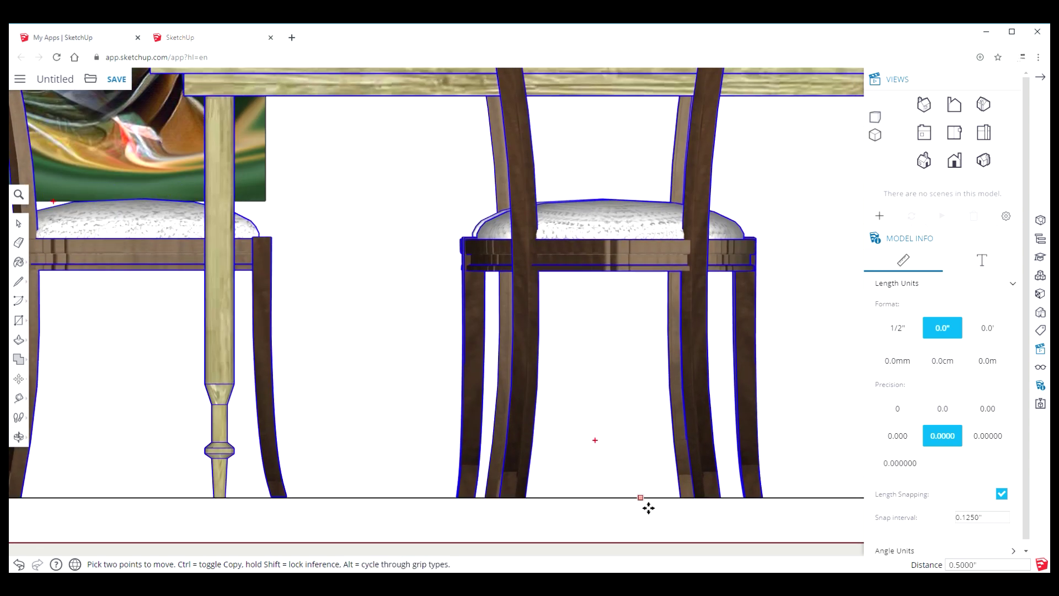
scroll(649, 508, down, 5)
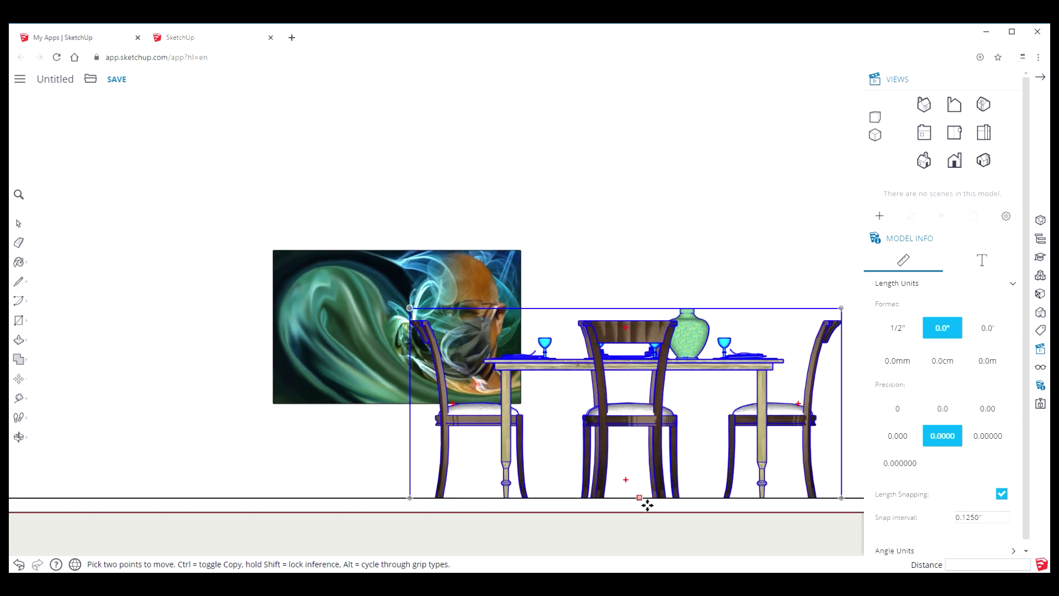
scroll(647, 505, down, 1)
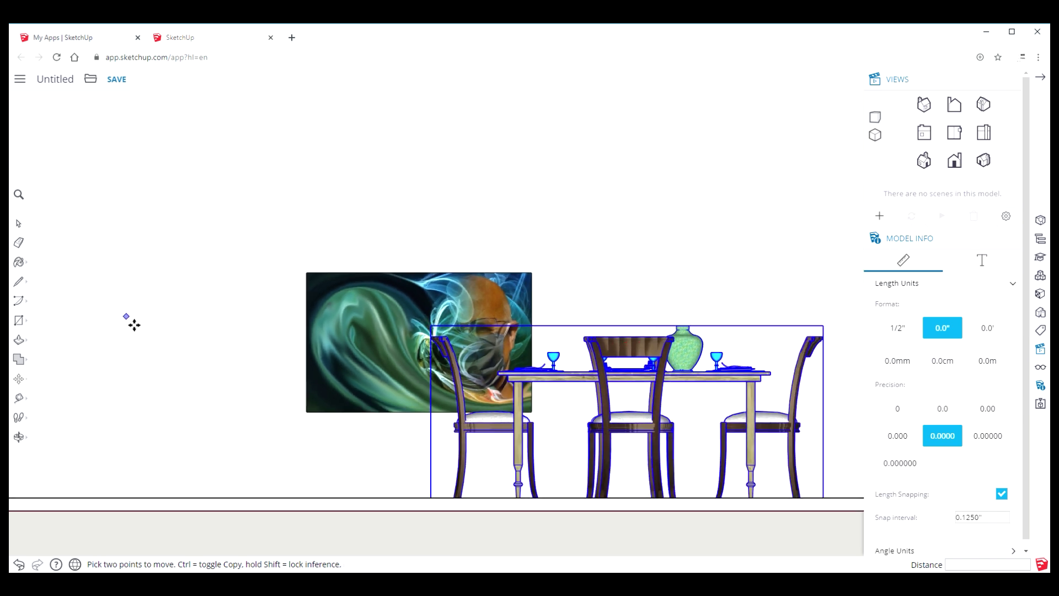
Step: Move the dinner table set about 60" away from the back corner toward the middle of the floor, working in the top view
click(955, 133)
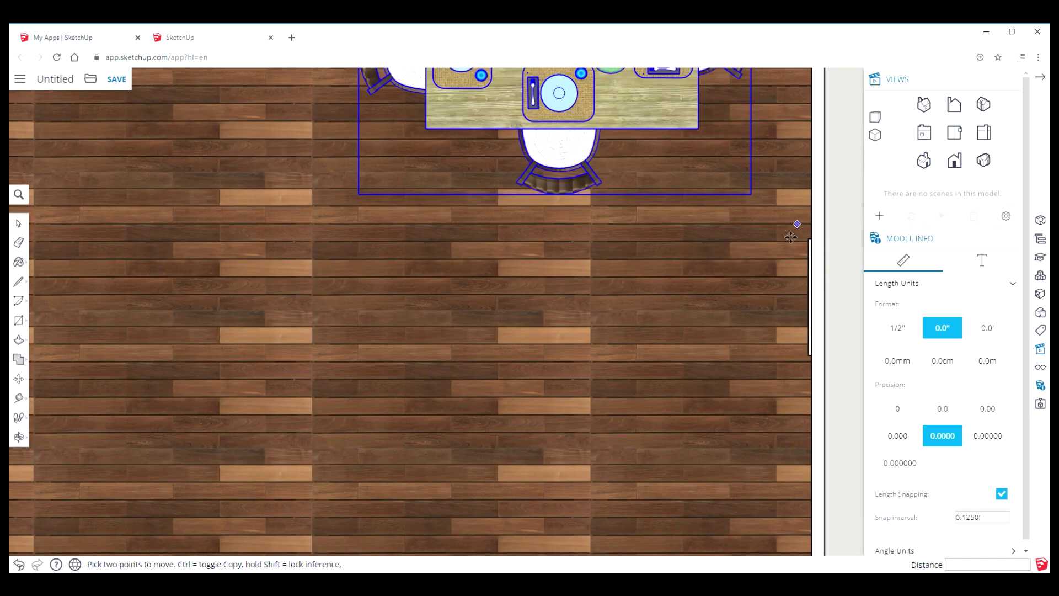
scroll(682, 264, down, 3)
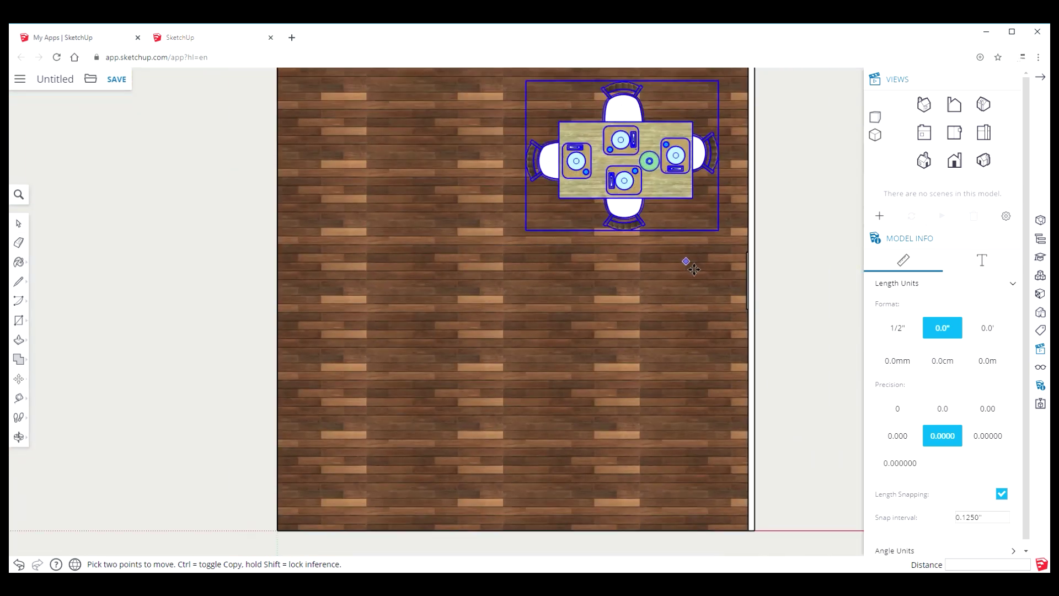
scroll(690, 266, down, 2)
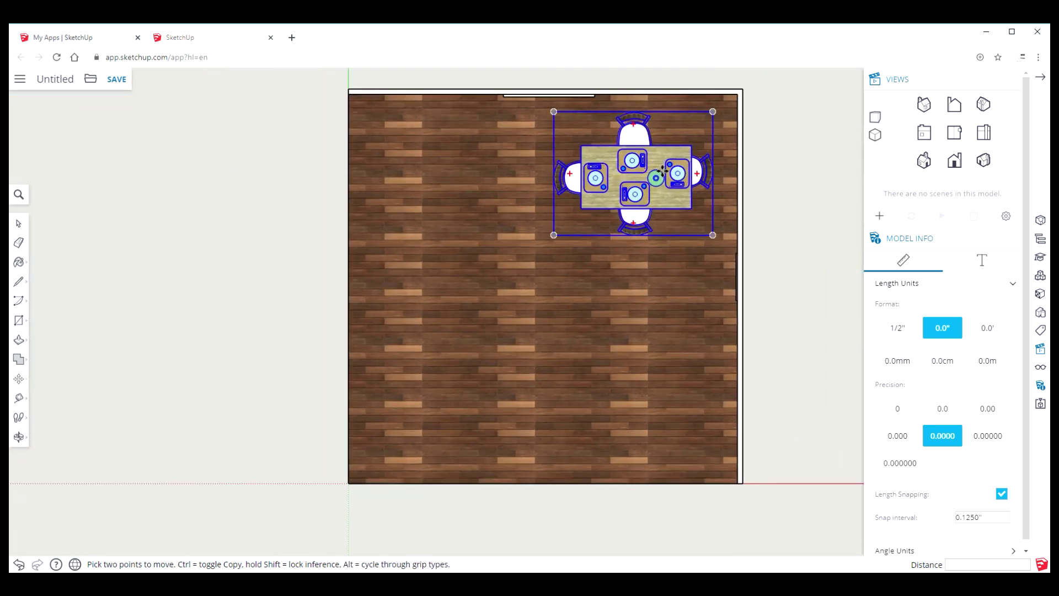
click(660, 171)
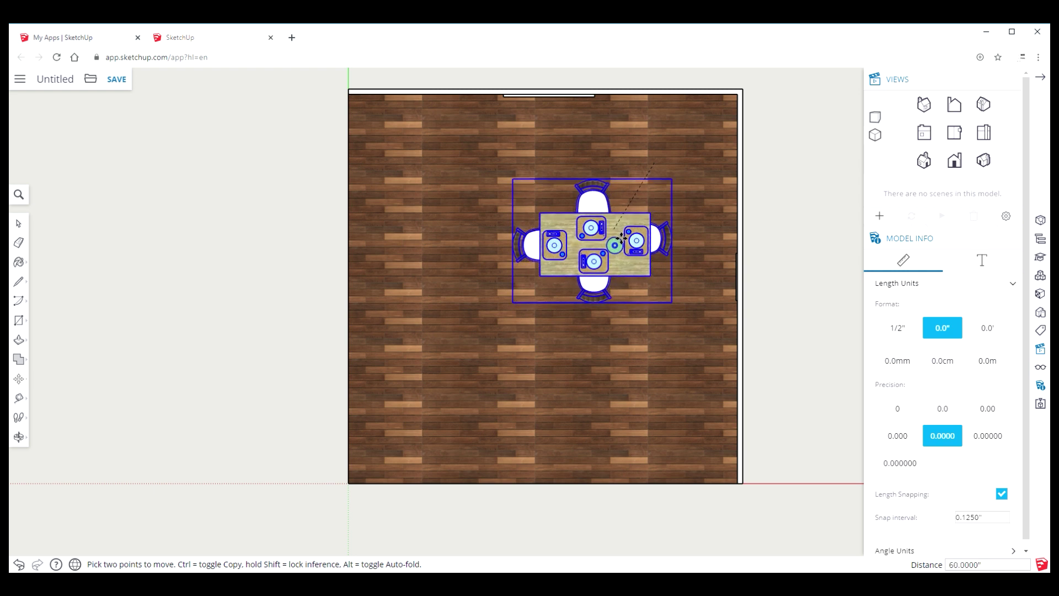
click(620, 239)
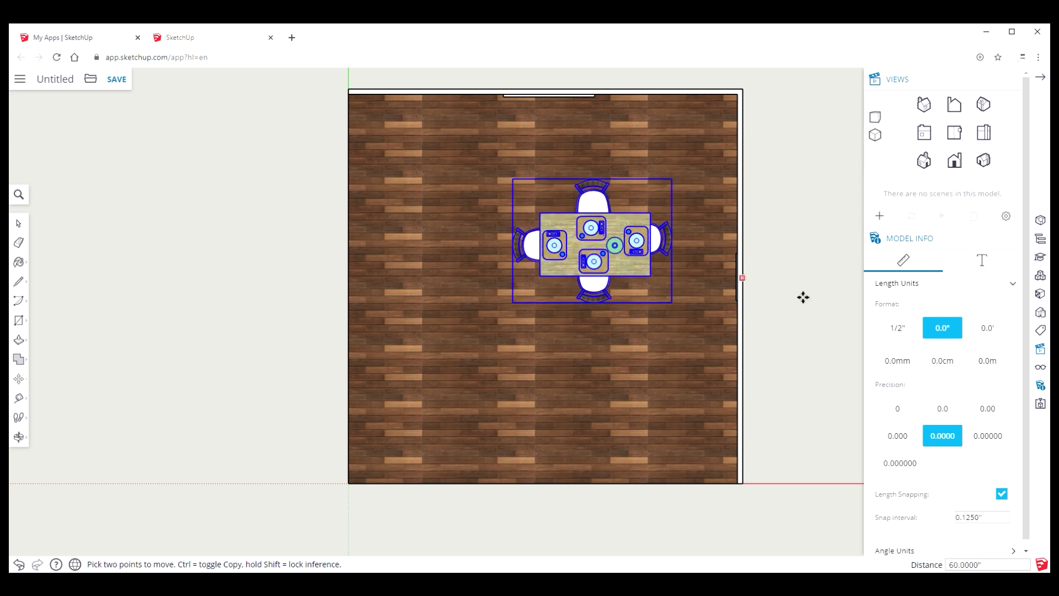
Step: Set up a perspective view into the room's corner that frames the picture, dinner table and door, and deselect the table
click(954, 165)
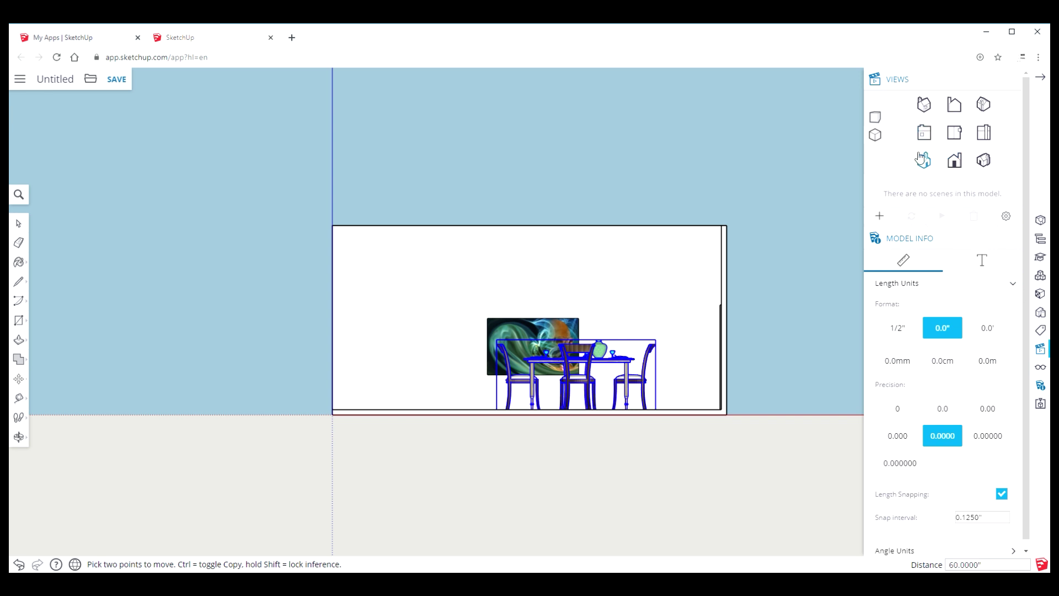
click(878, 121)
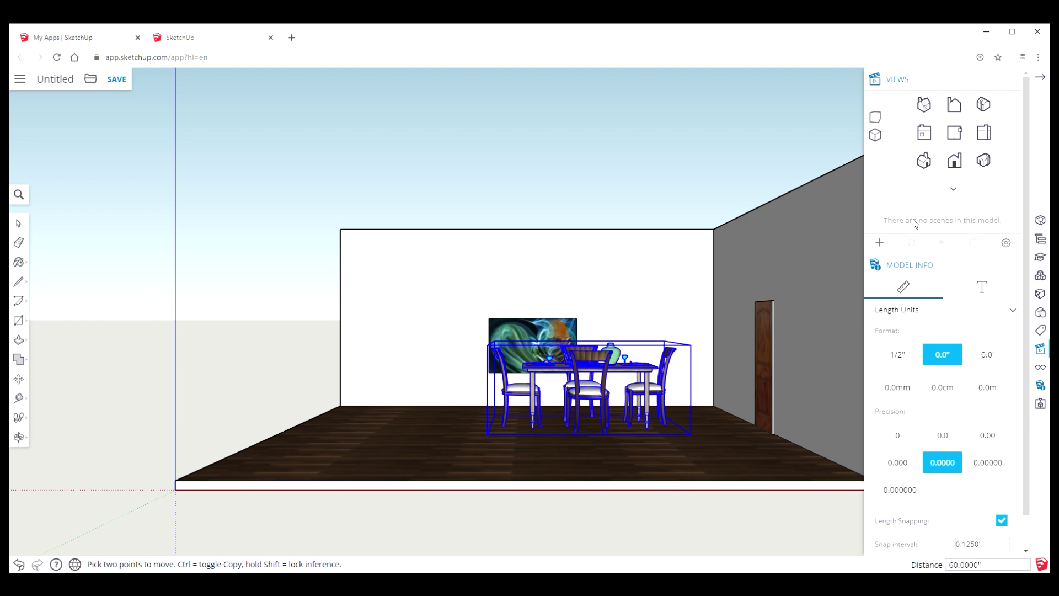
click(19, 436)
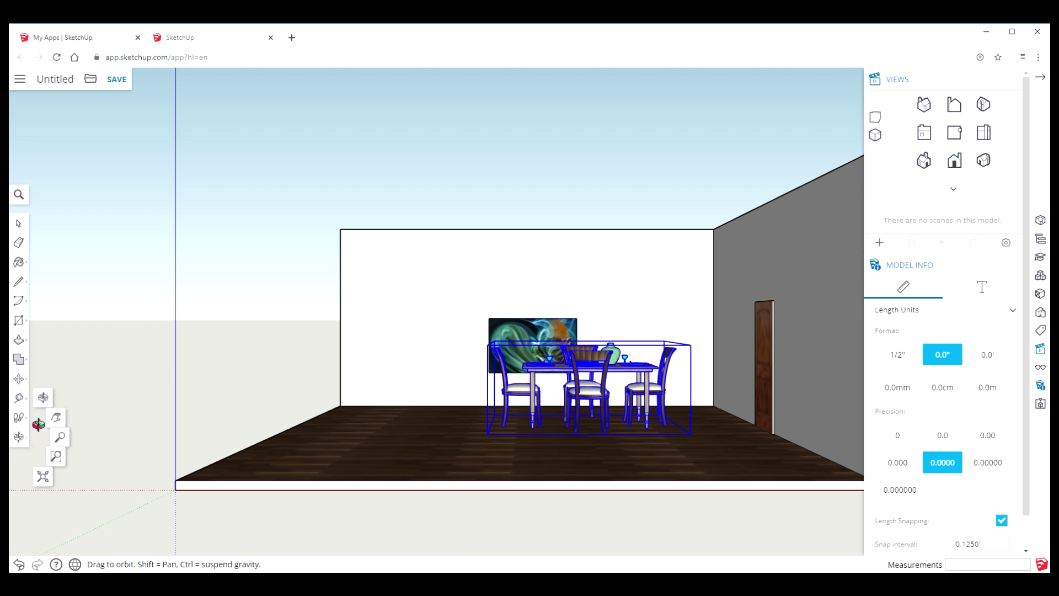
click(54, 397)
drag(298, 525, 503, 553)
scroll(570, 519, up, 2)
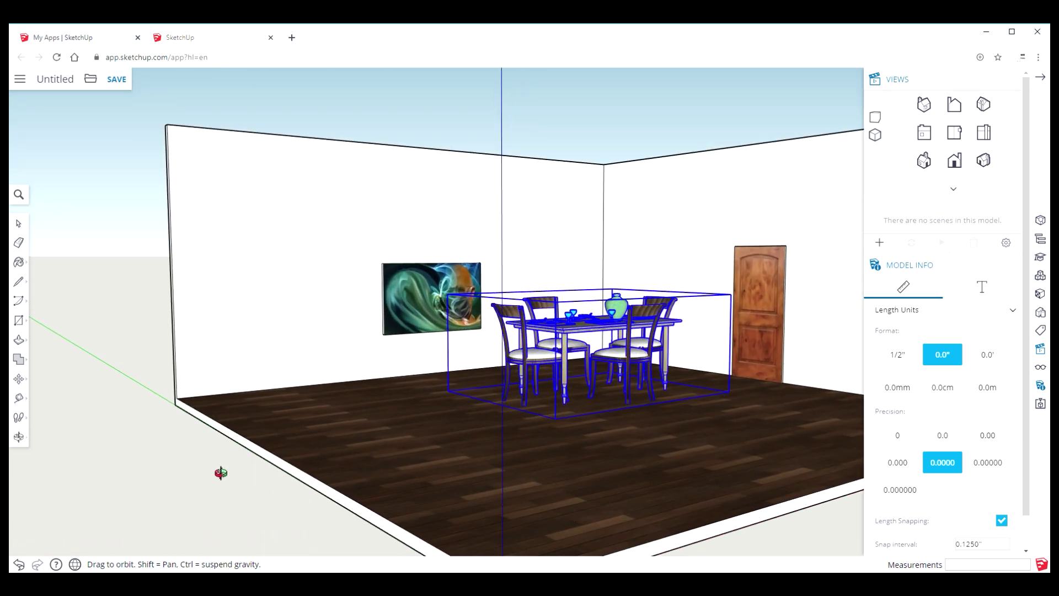
click(19, 437)
click(66, 425)
drag(183, 456, 38, 513)
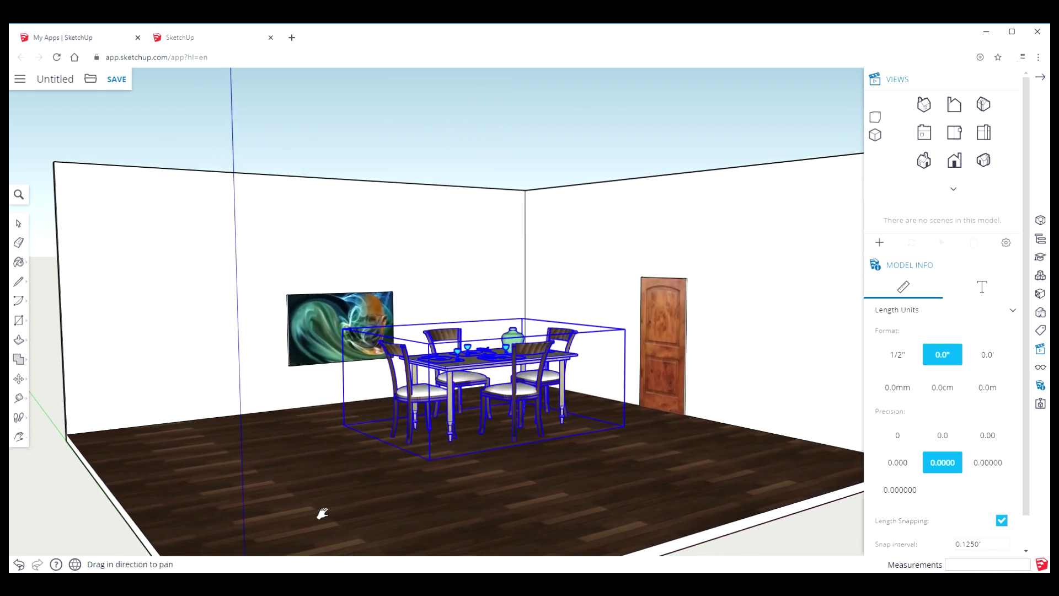
scroll(413, 505, up, 3)
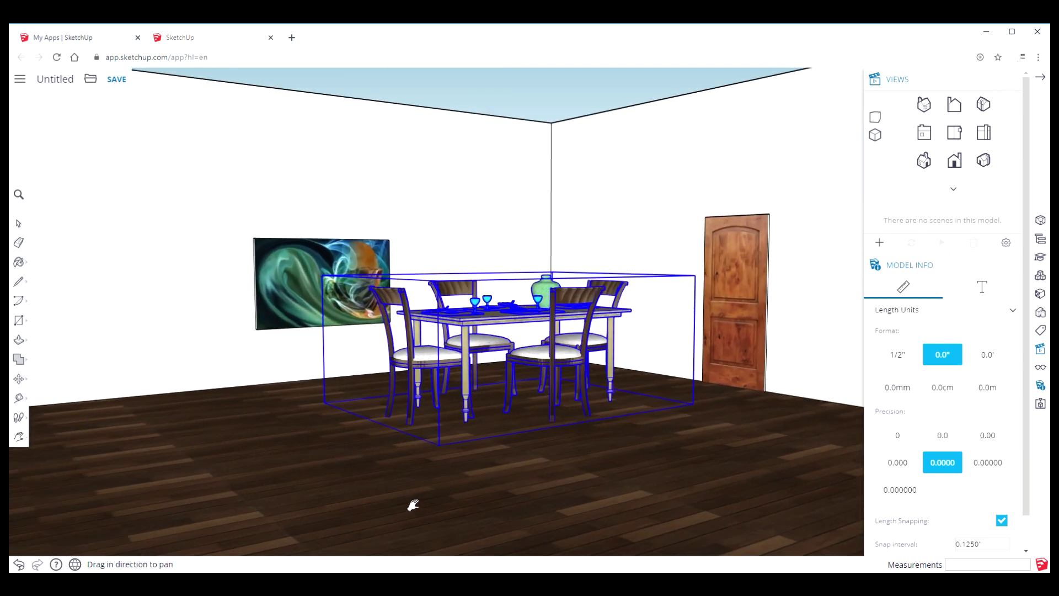
click(19, 224)
click(258, 412)
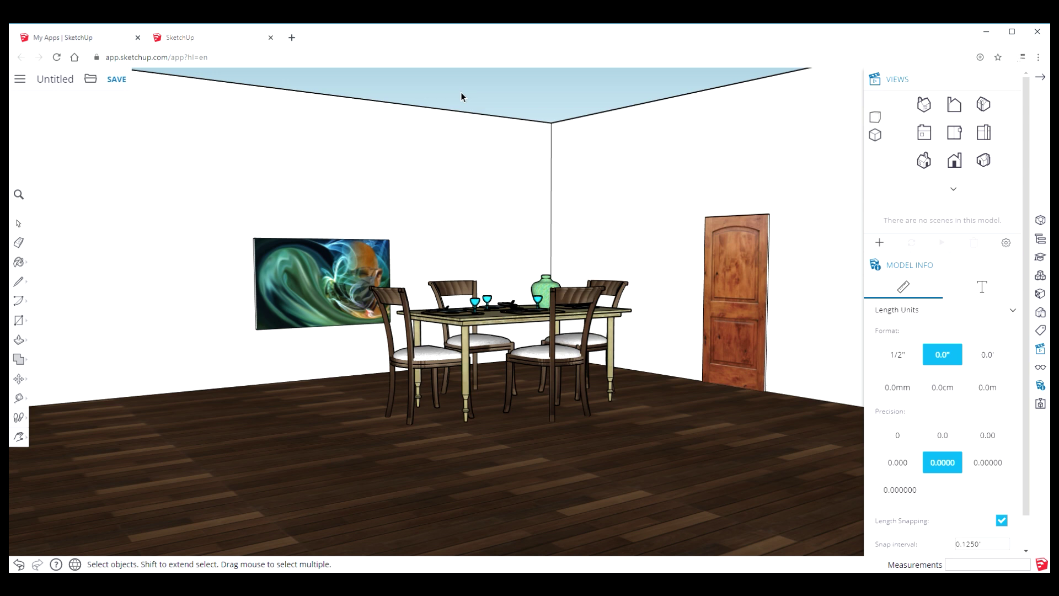
Step: Raise the viewpoint to look down on the place settings and frame the table, picture and door more closely
click(18, 437)
click(39, 405)
drag(293, 426, 289, 470)
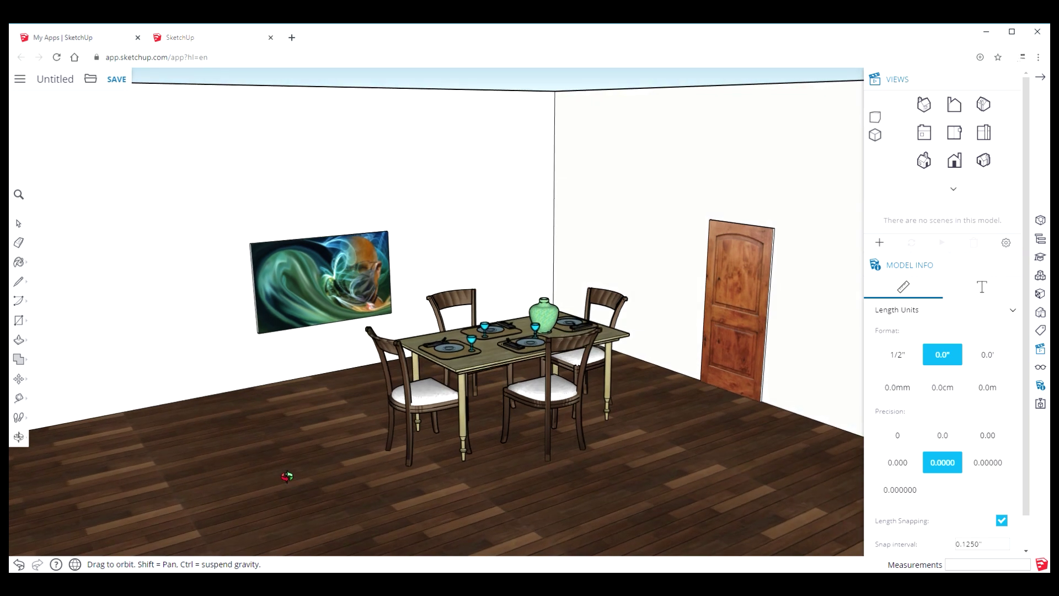
click(20, 438)
click(62, 435)
drag(283, 483, 291, 429)
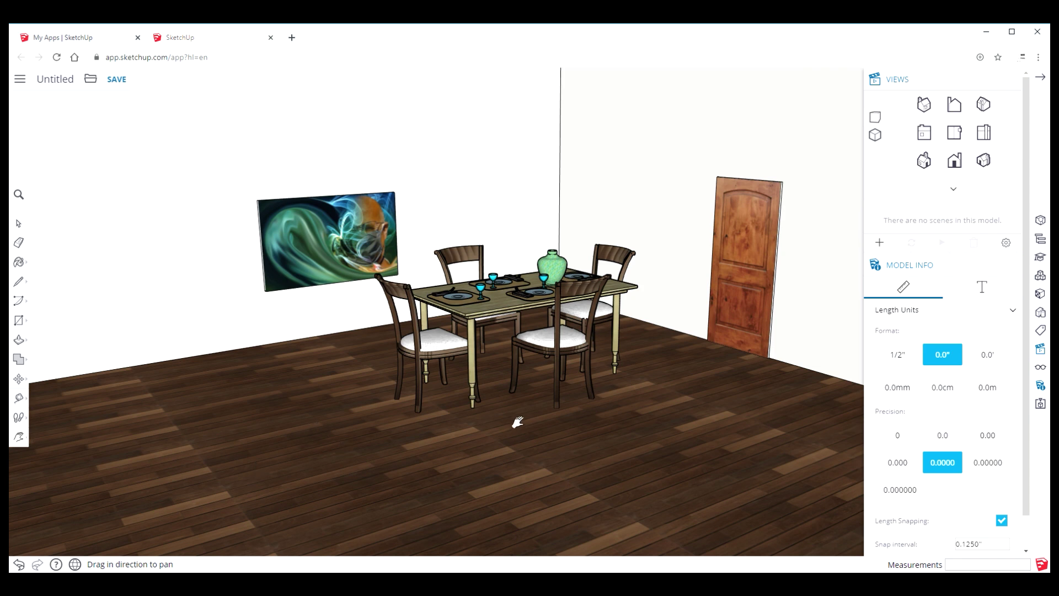
scroll(516, 420, up, 2)
drag(426, 450, 362, 466)
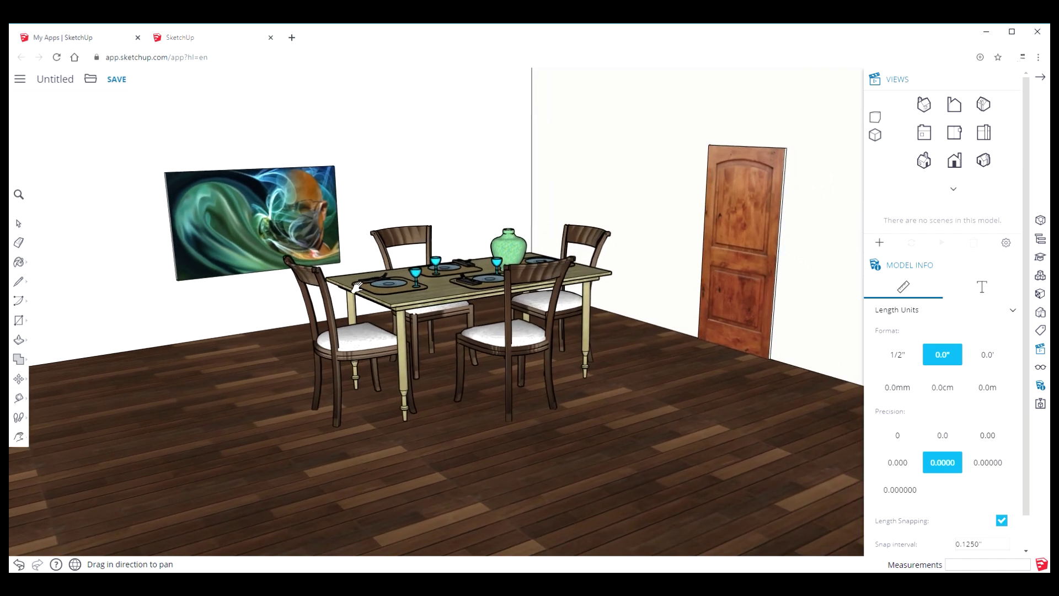
Step: Save the model as "movie set" in the SketchUp project
click(96, 84)
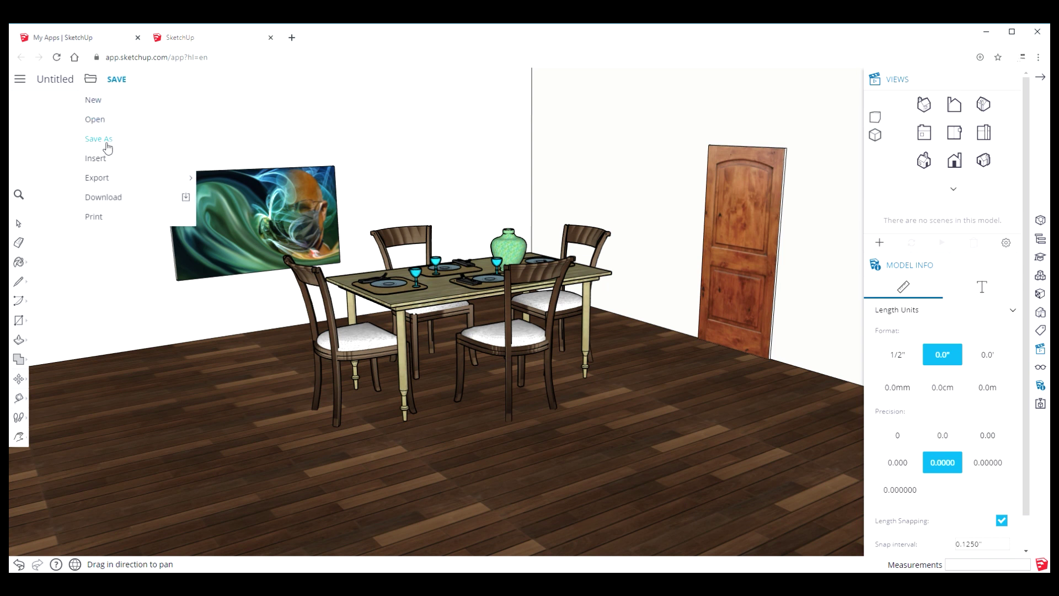
click(116, 80)
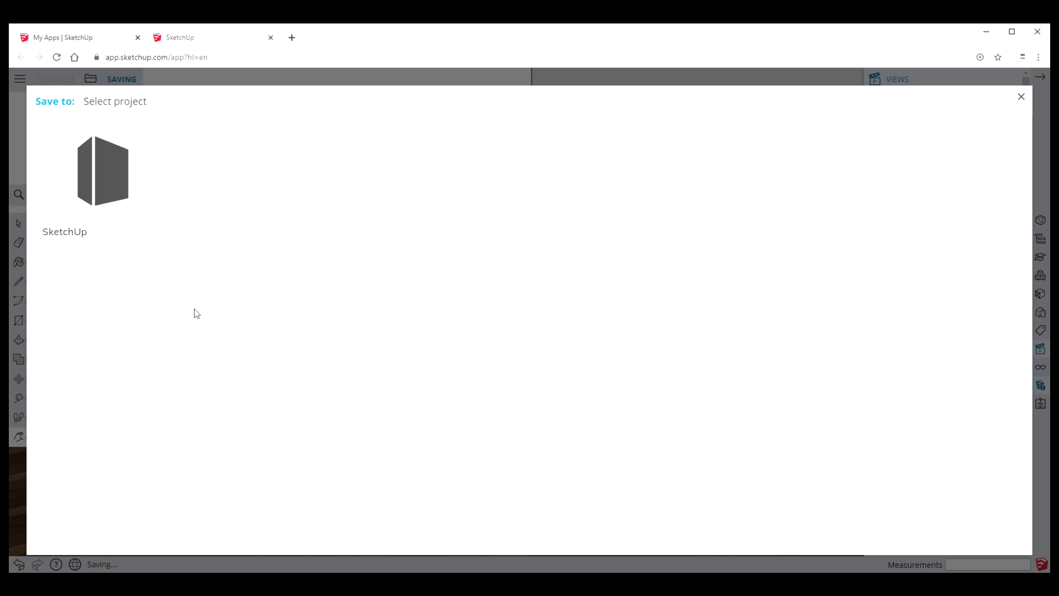
click(117, 176)
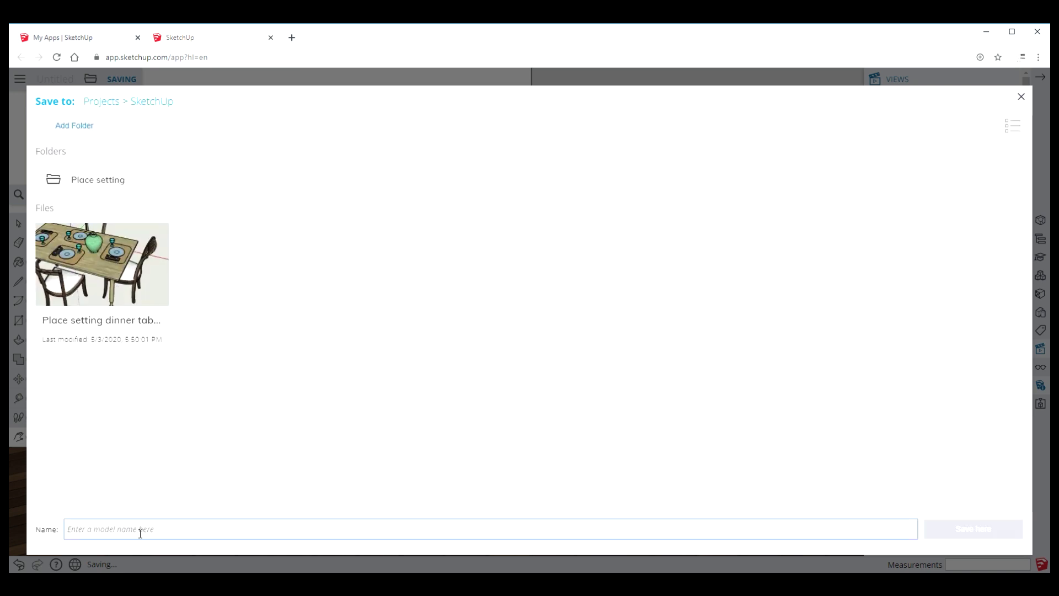
text(movi)
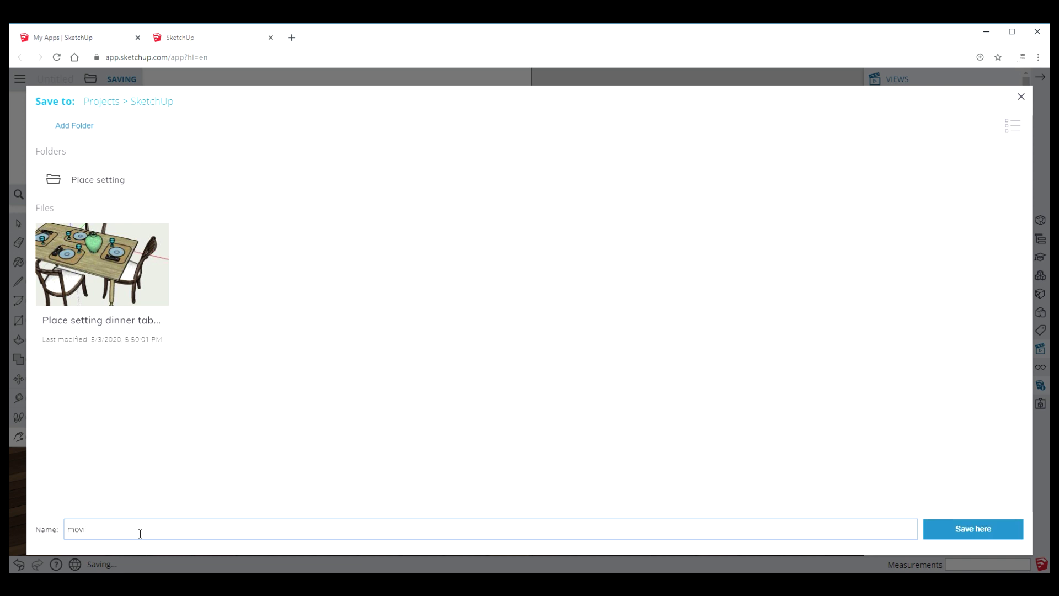
text(e set)
click(971, 532)
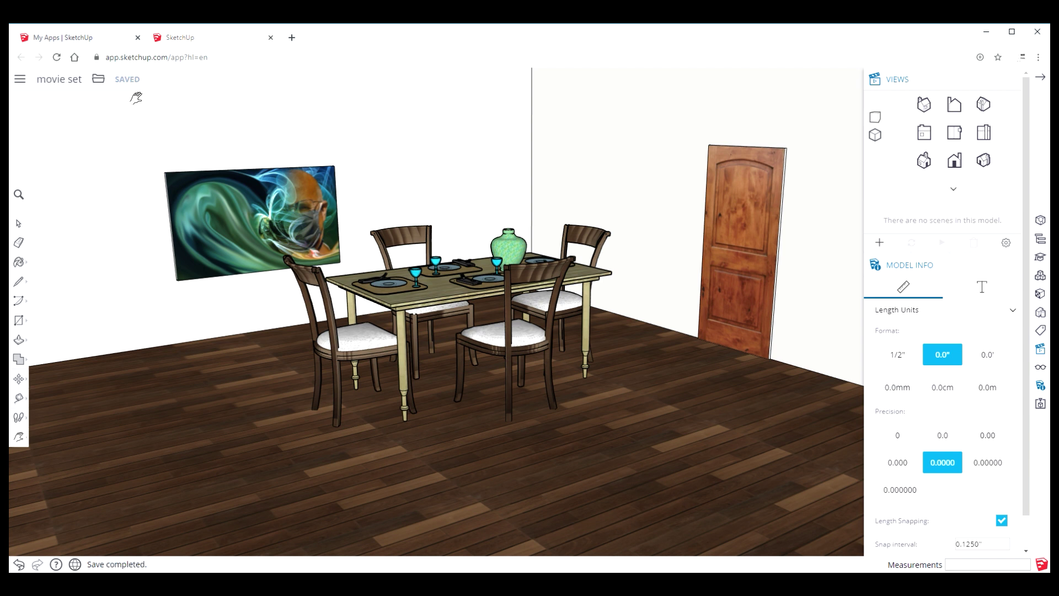
Step: Export the current view as a PNG image and open the downloaded movie set.png
click(99, 80)
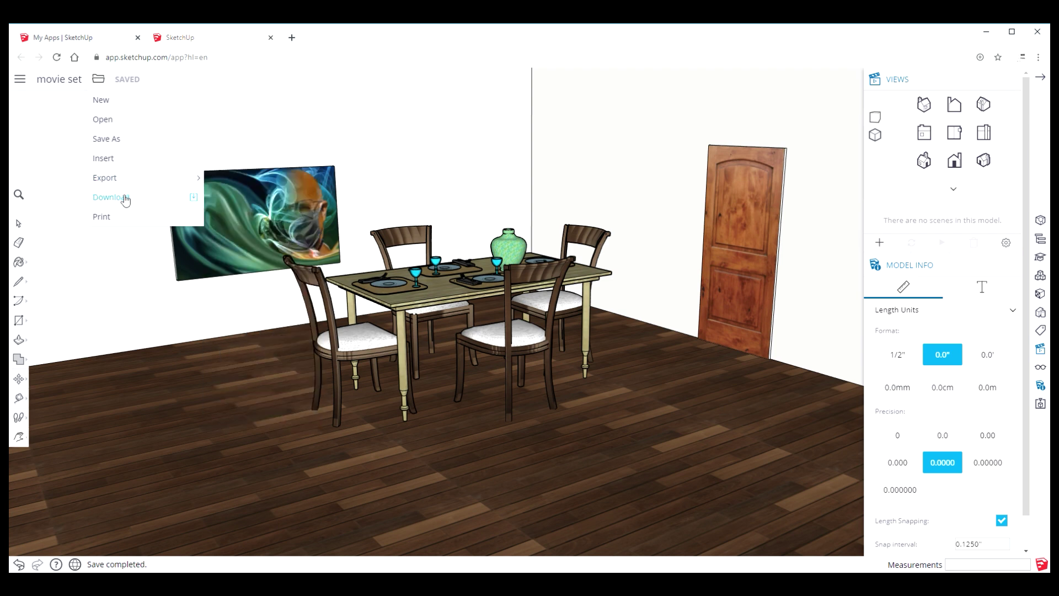
mouse_move(117, 186)
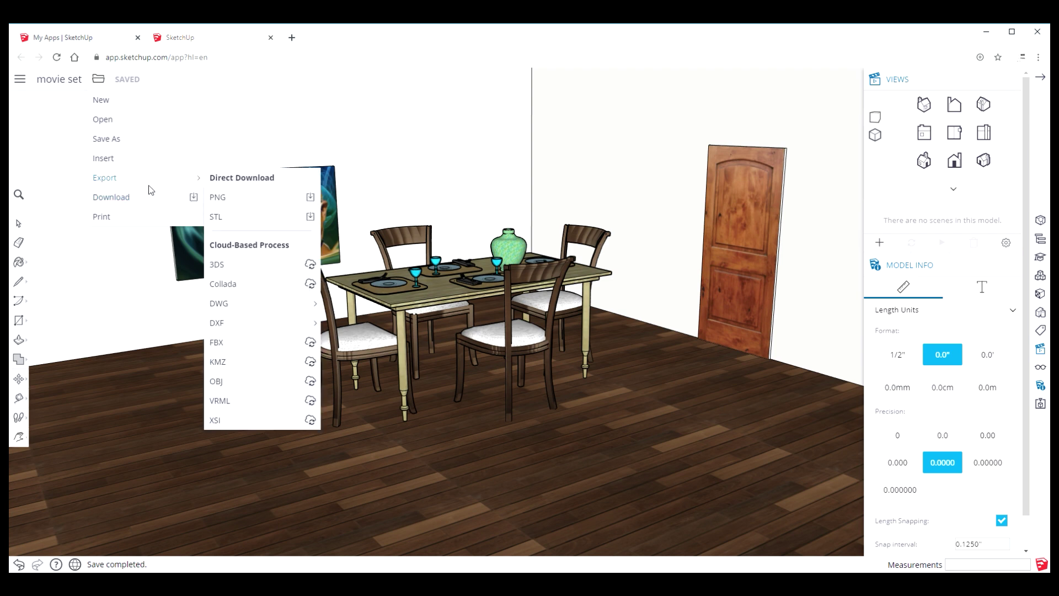
click(233, 204)
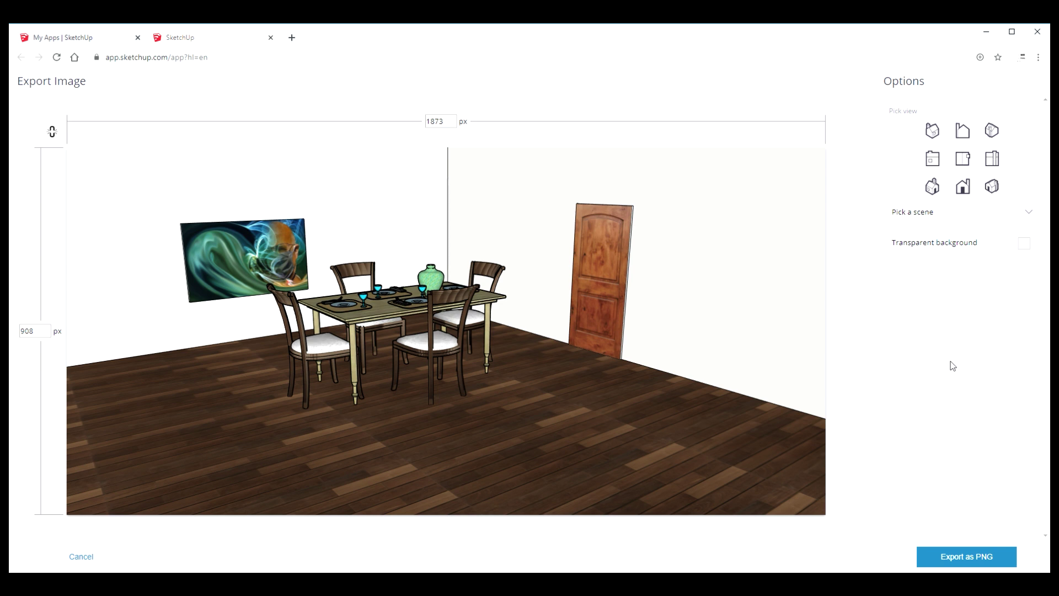
click(956, 563)
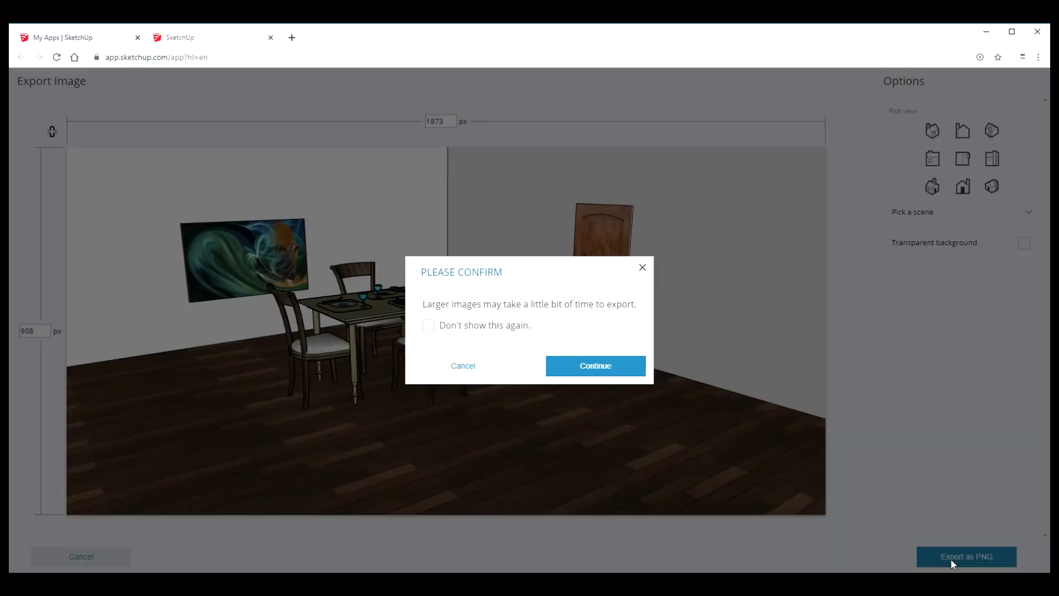
click(620, 374)
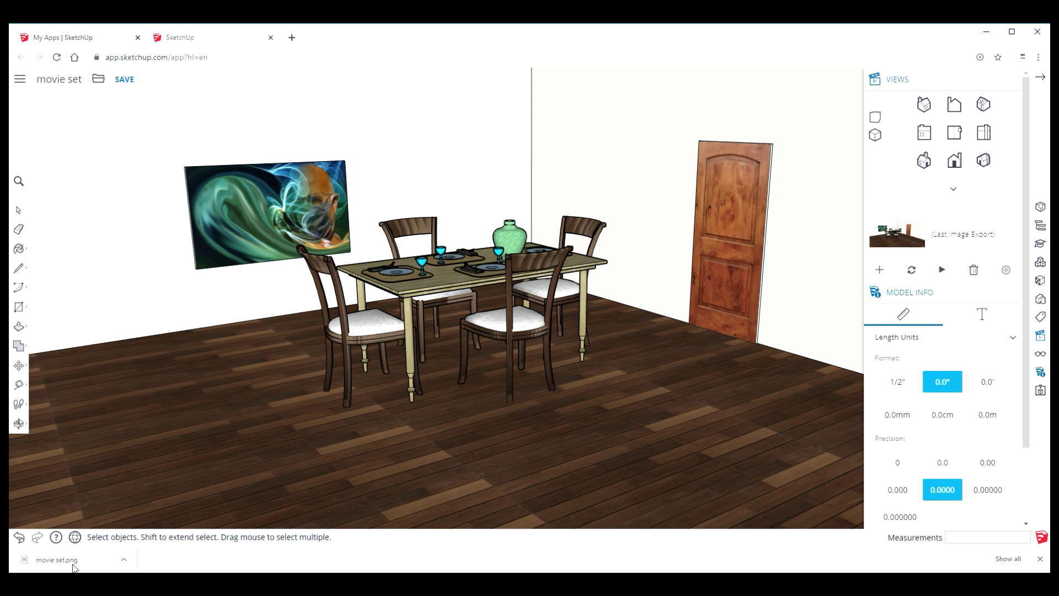
click(74, 569)
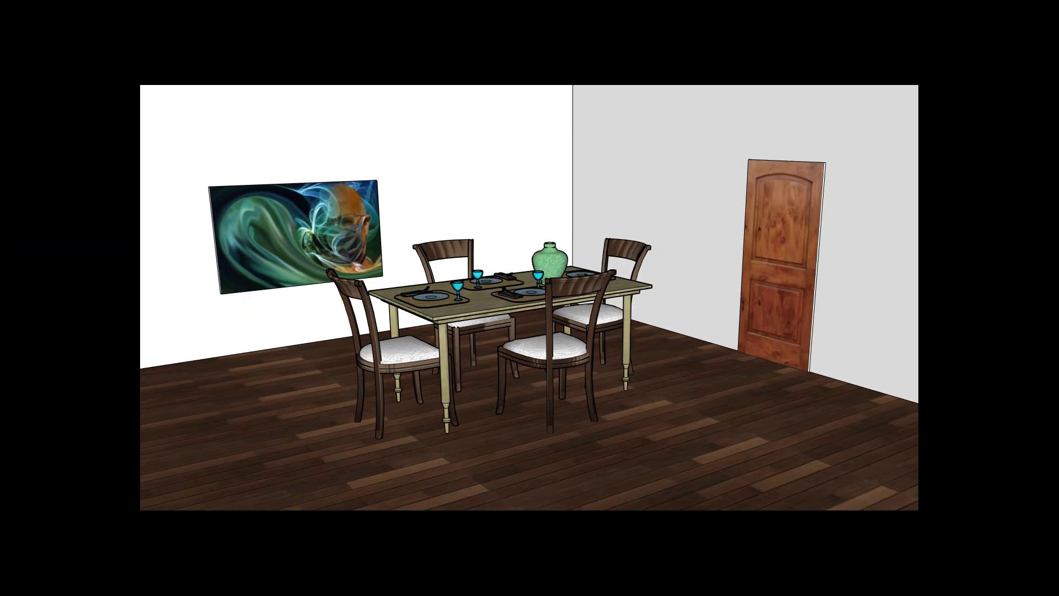